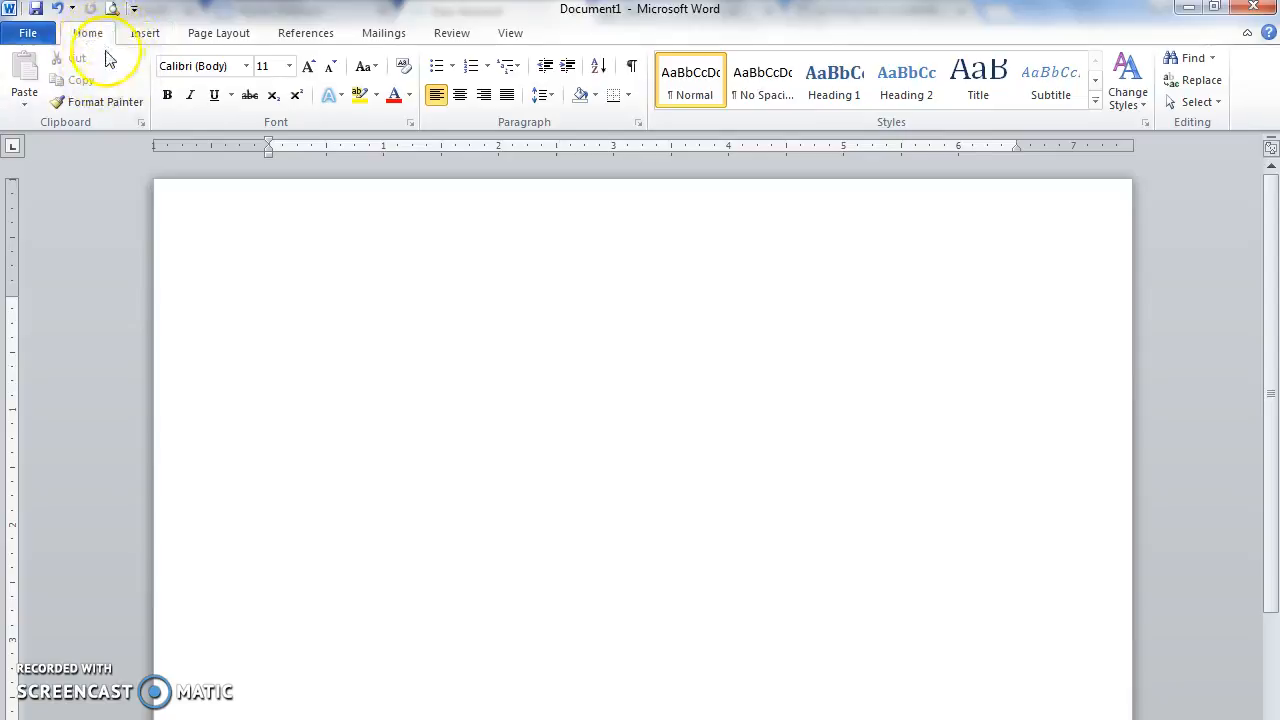
Step: Switch the ribbon to the Insert tab
left_click(145, 35)
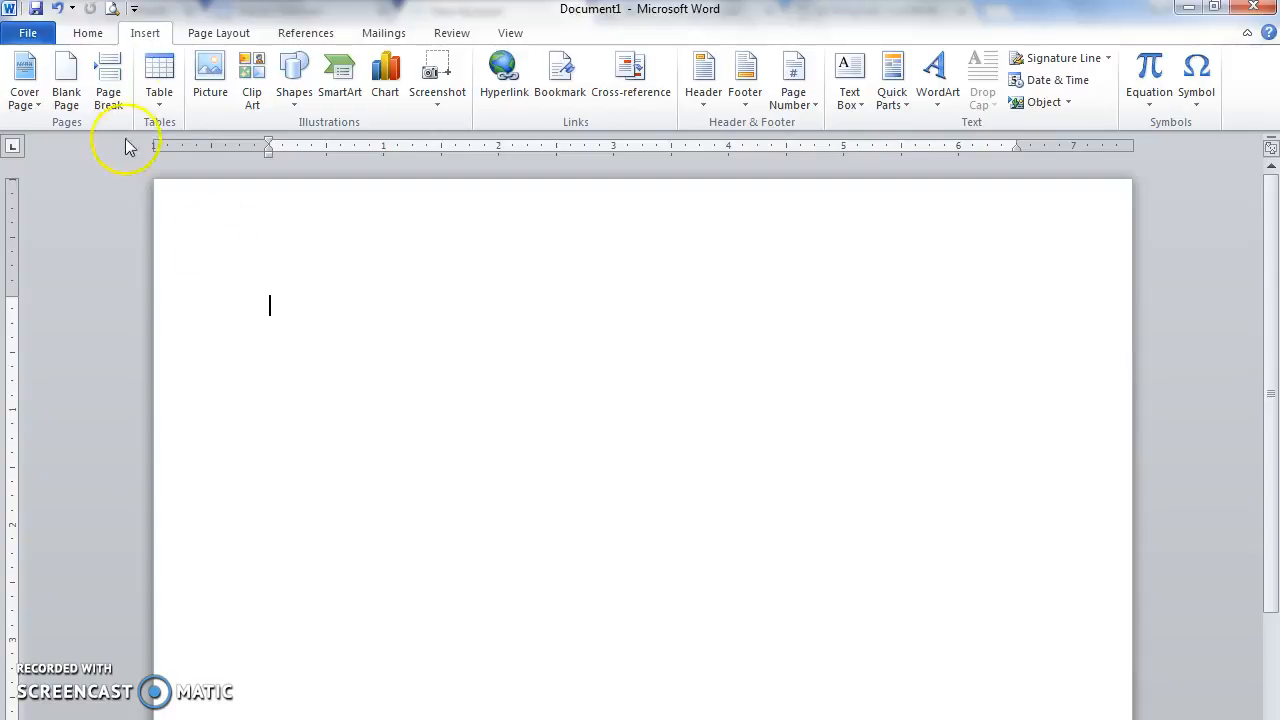
Step: Insert an empty table of 3 columns and 8 rows
left_click(160, 95)
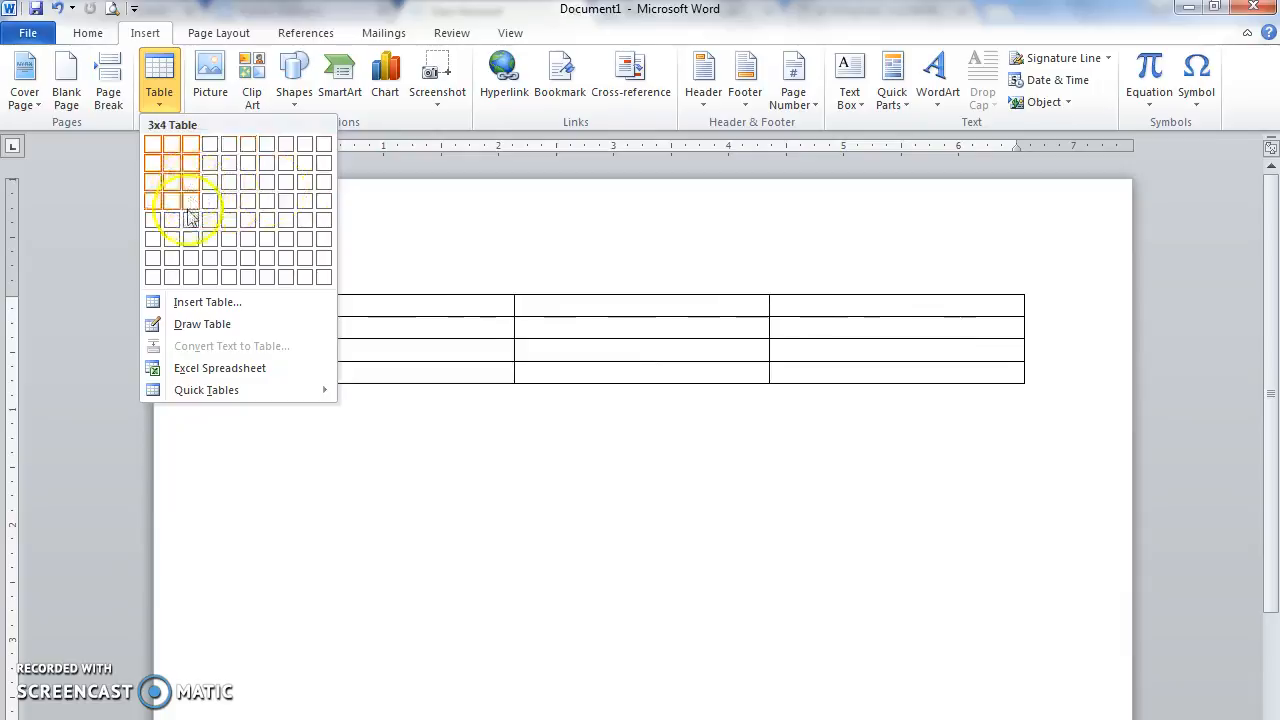
left_click(189, 274)
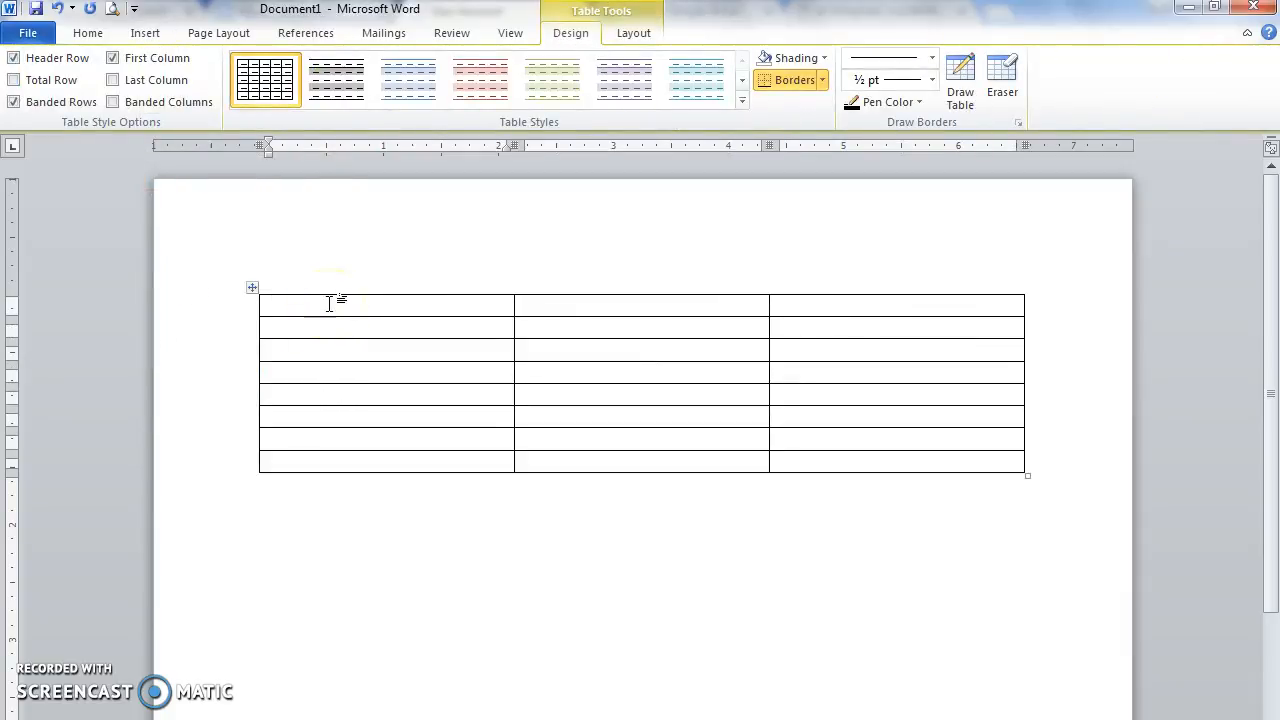
Step: Type 'PACIFIC TECHNOLOGY, INC.' in row 1's middle cell, then select that row
left_click(585, 305)
type("P")
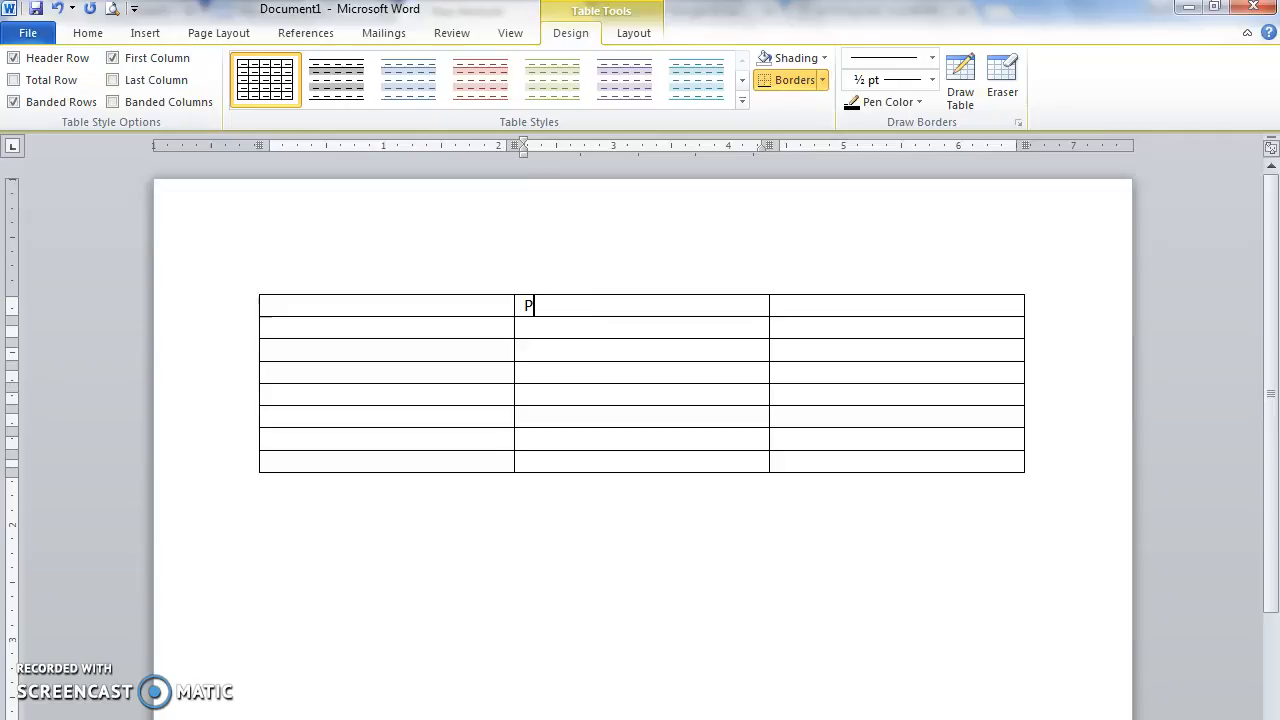
type("ACIFIC TECHNOLOGY, INC.")
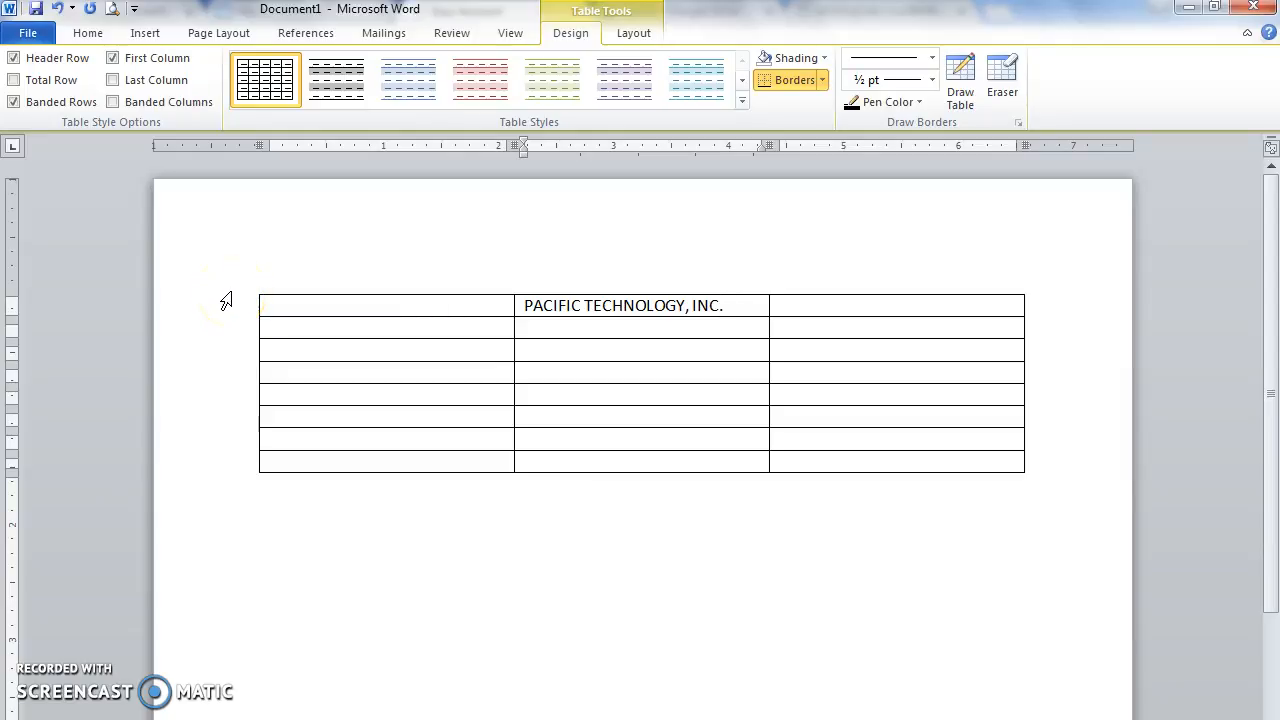
left_click(221, 303)
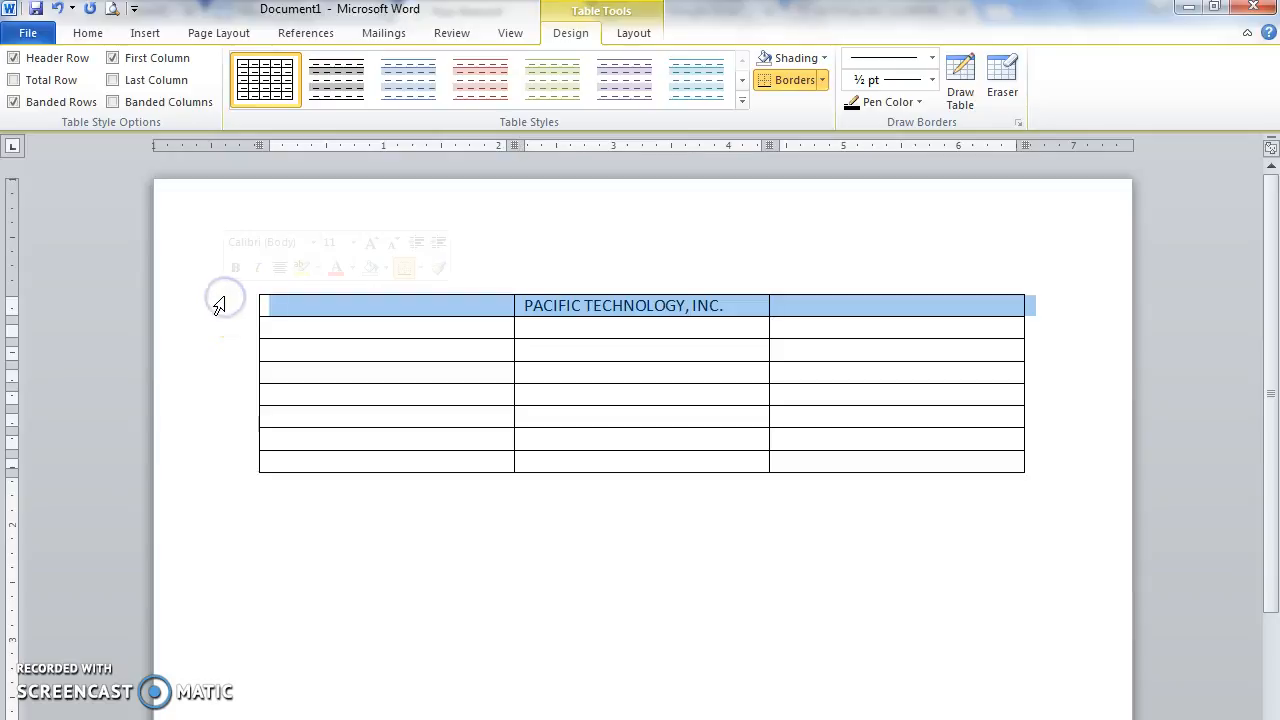
Step: Merge row 1's three cells and centre the PACIFIC TECHNOLOGY, INC. title
left_click(636, 36)
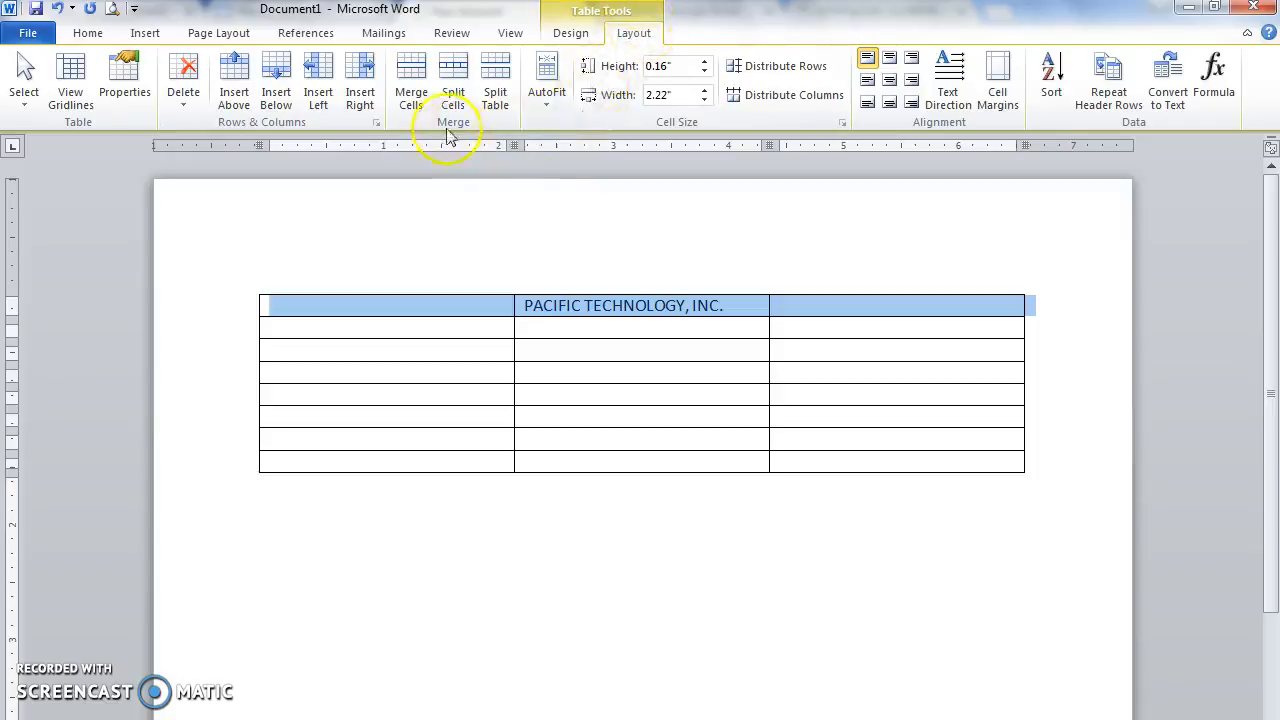
left_click(411, 86)
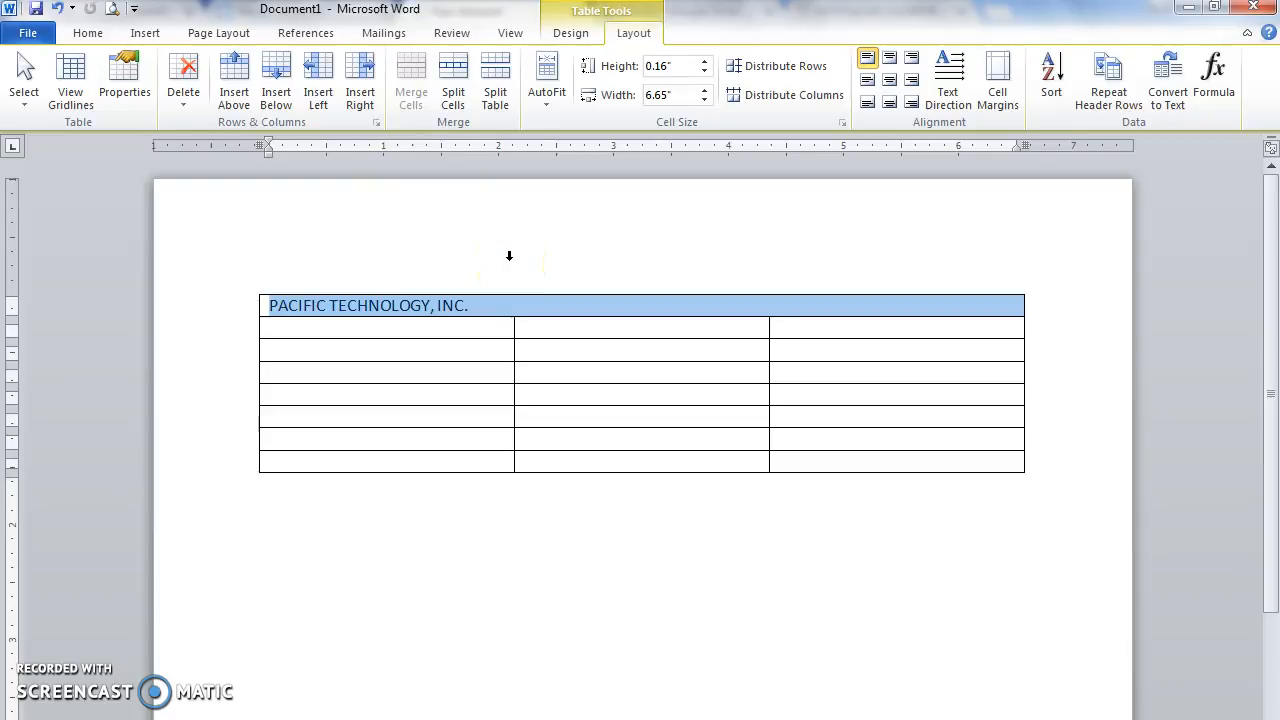
left_click(89, 34)
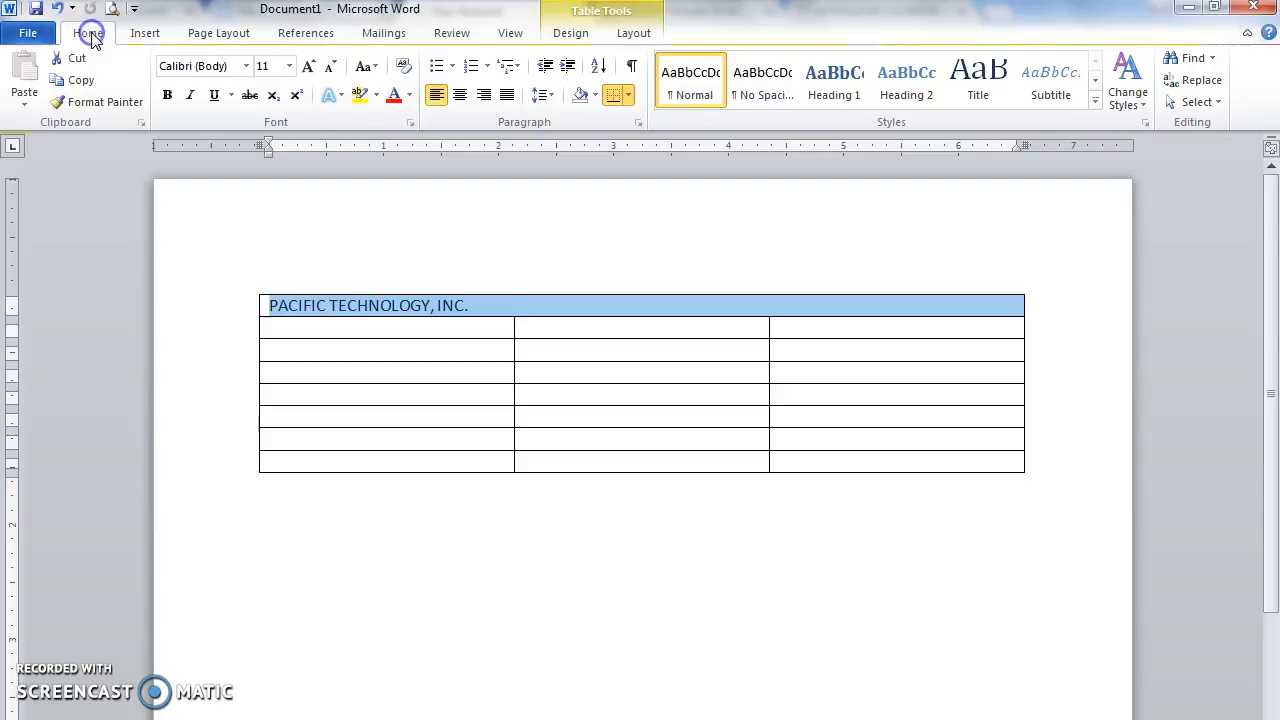
left_click(459, 95)
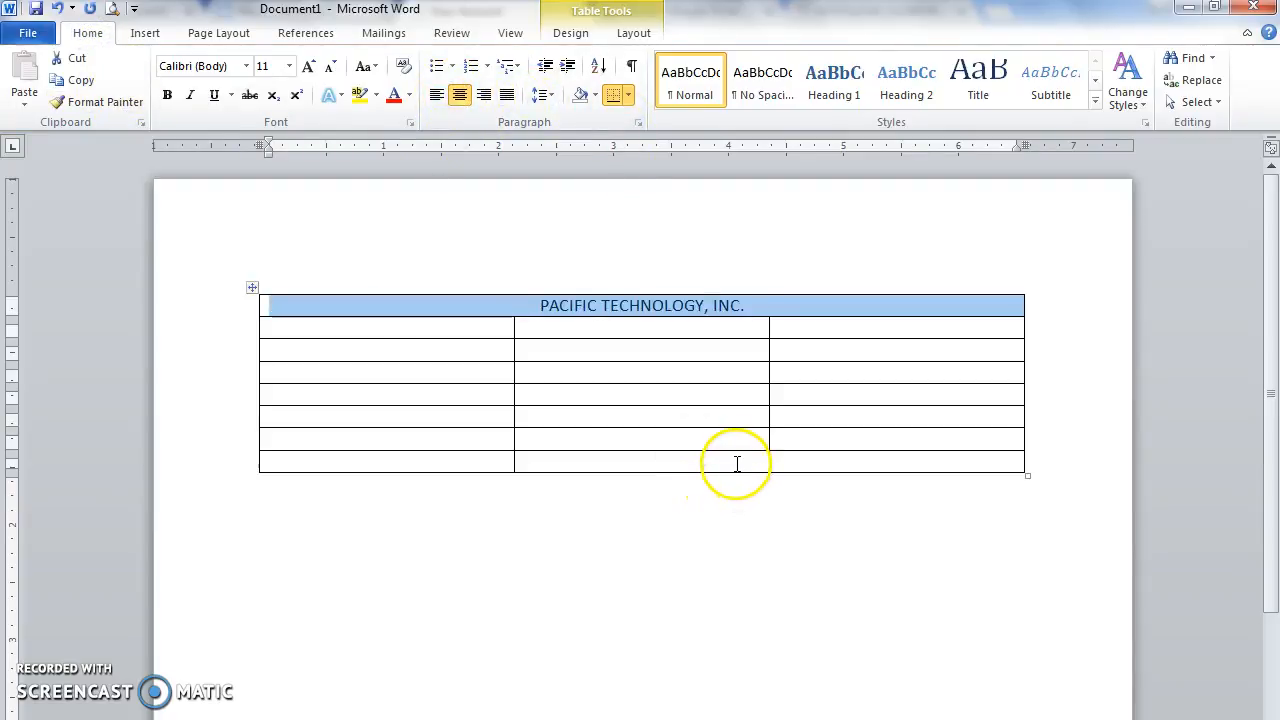
left_click(645, 326)
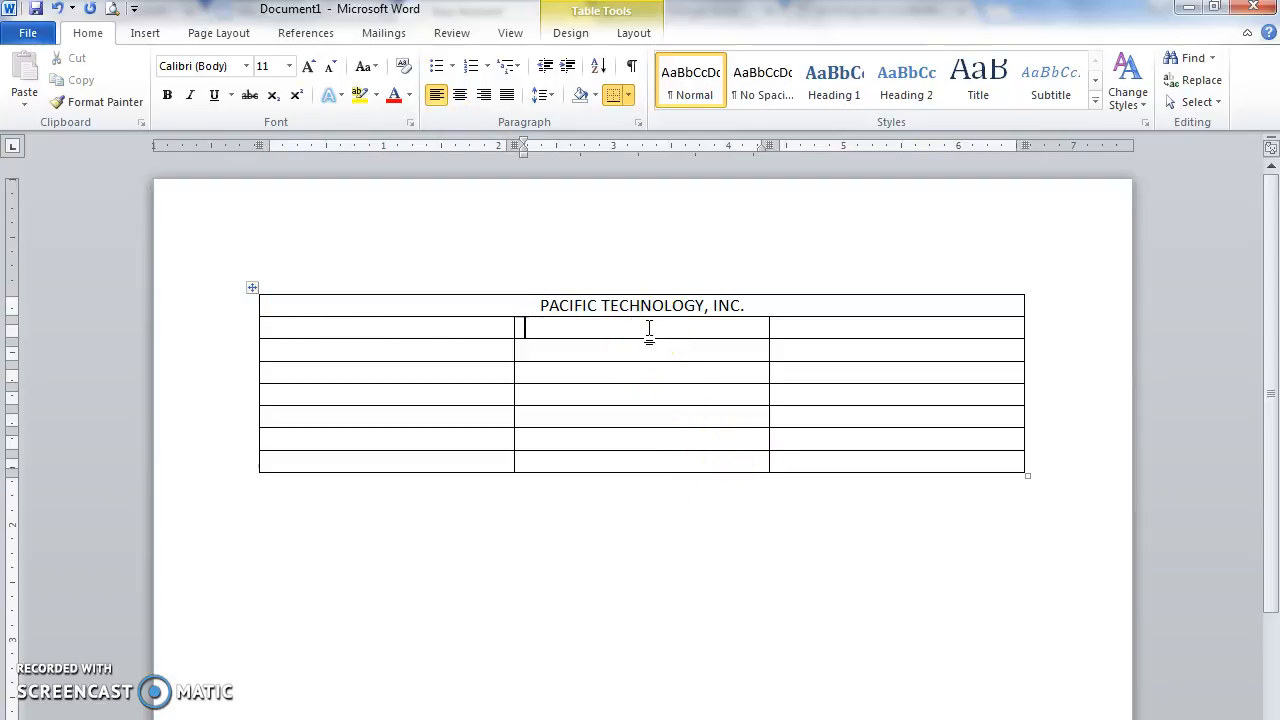
Step: Type 'Hourly Salaries' in row 2, fixing the typo, and select the row
type("Hourly Slaraies")
key("BackSpace")
key("BackSpace")
key("BackSpace")
type("aries")
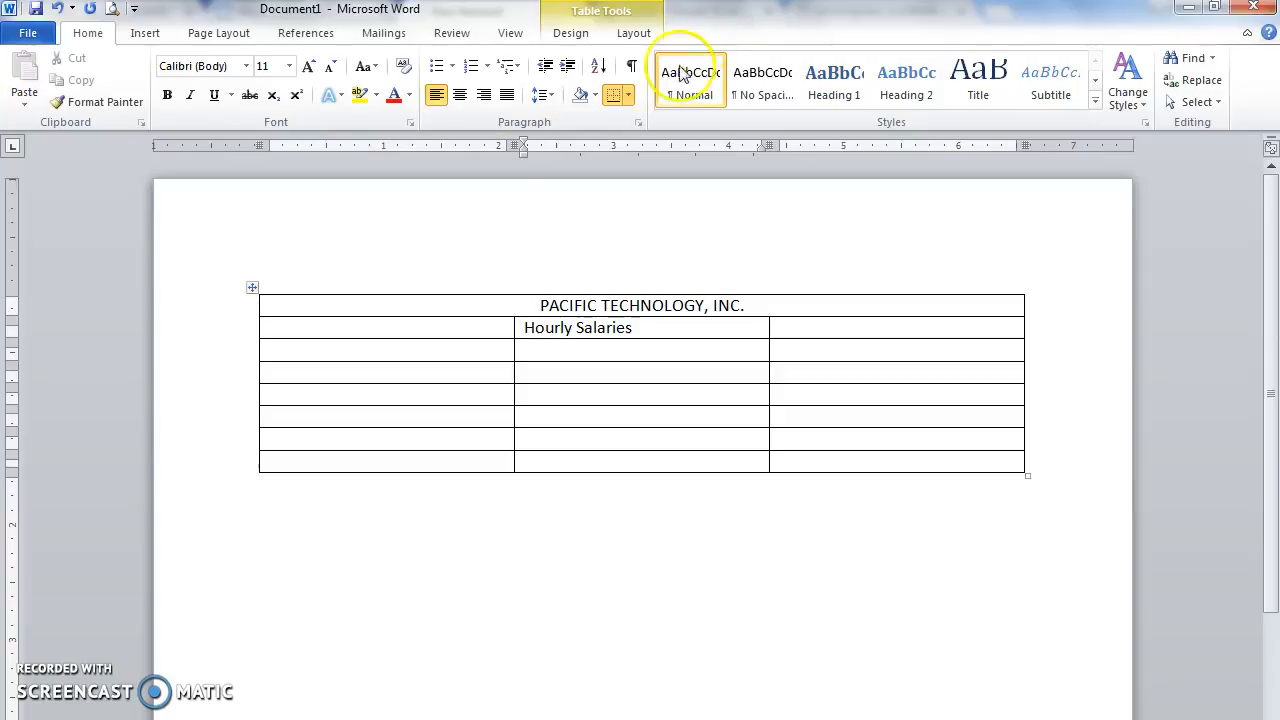
left_click(220, 330)
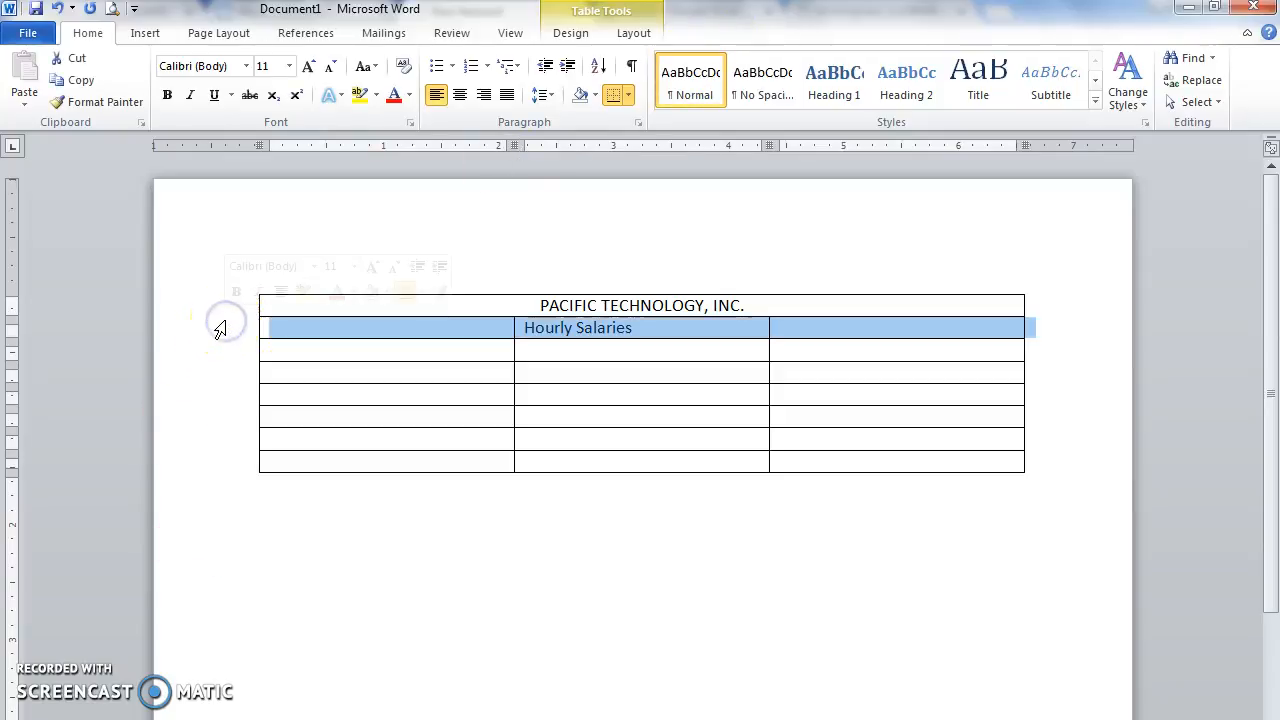
Step: Merge row 2 into one cell and centre Hourly Salaries across it
left_click(625, 36)
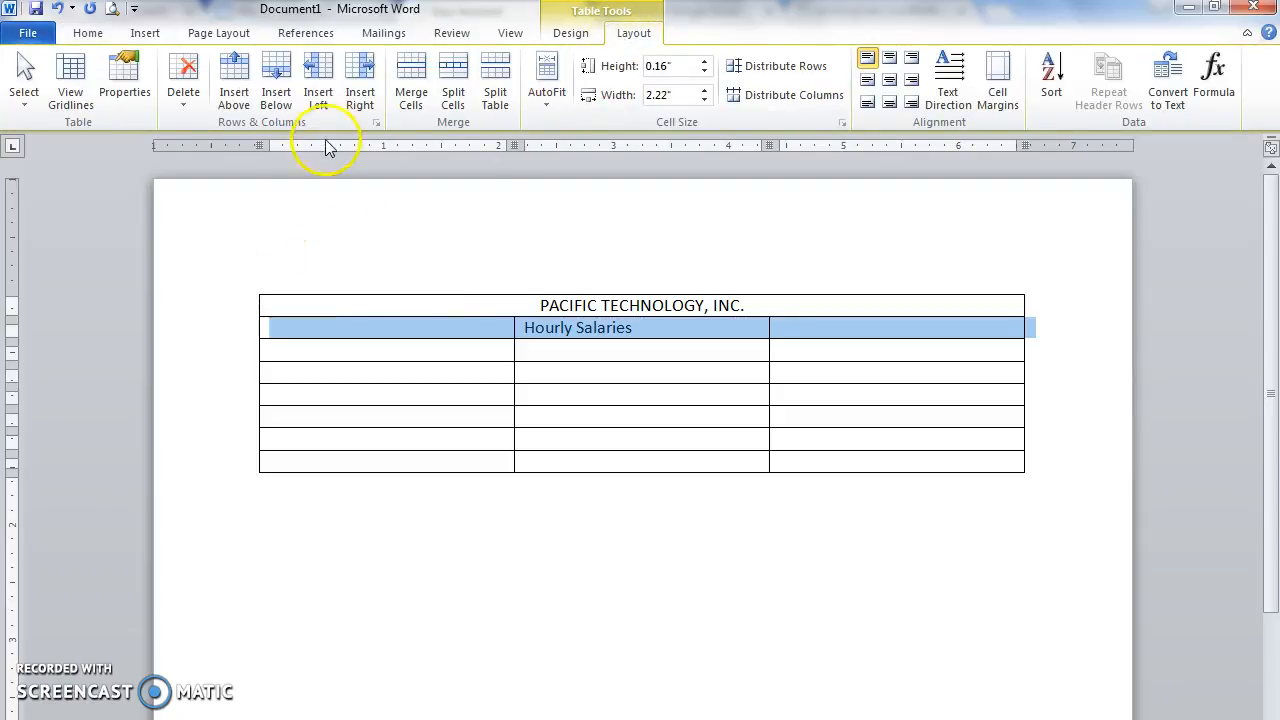
left_click(410, 105)
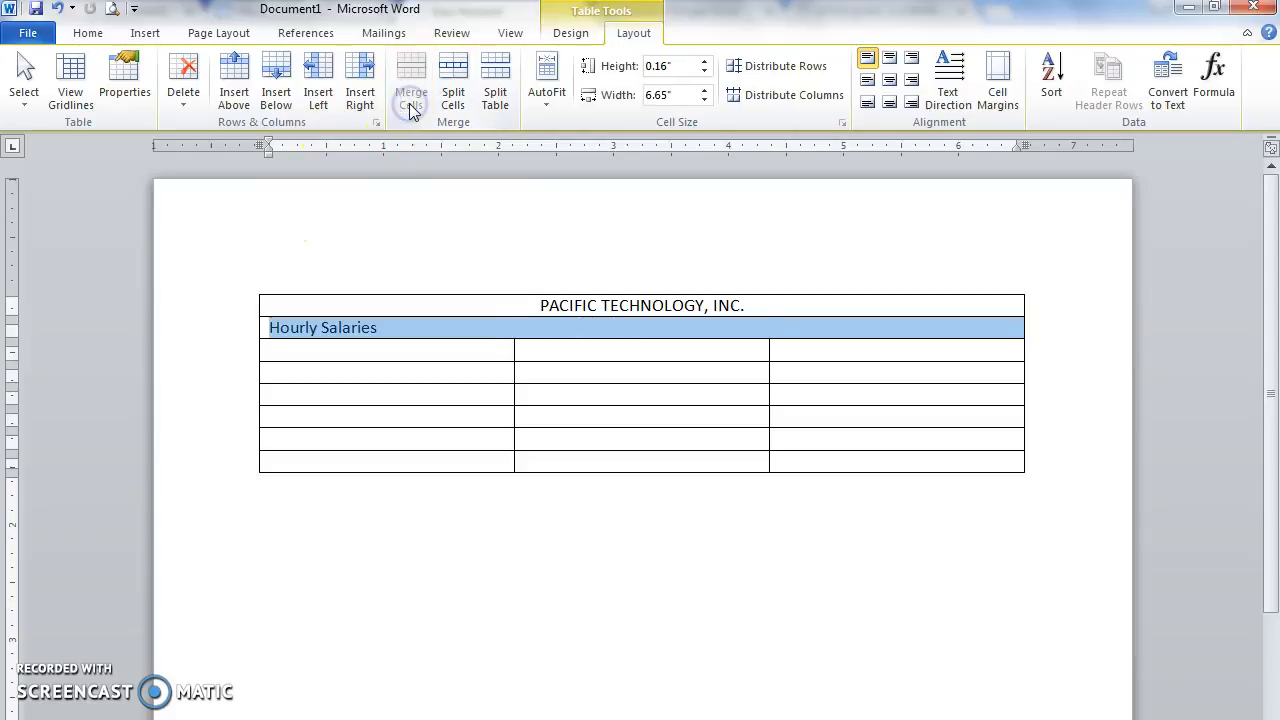
left_click(88, 33)
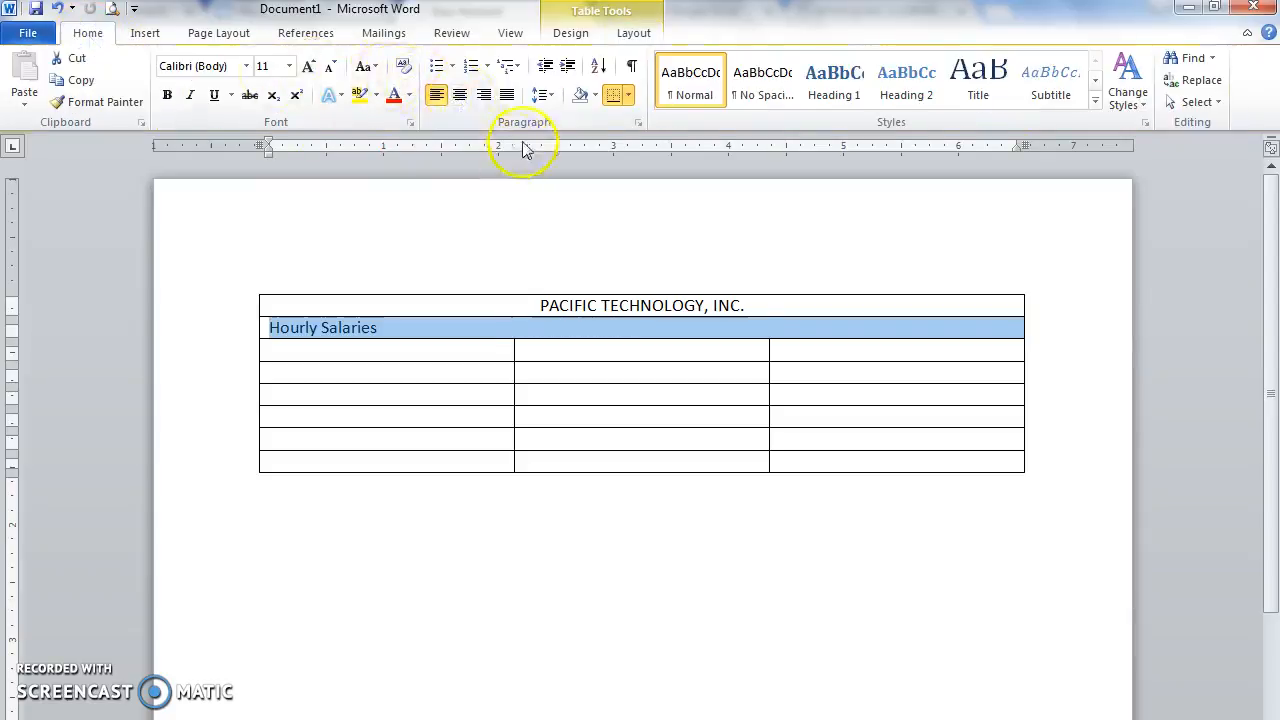
left_click(462, 98)
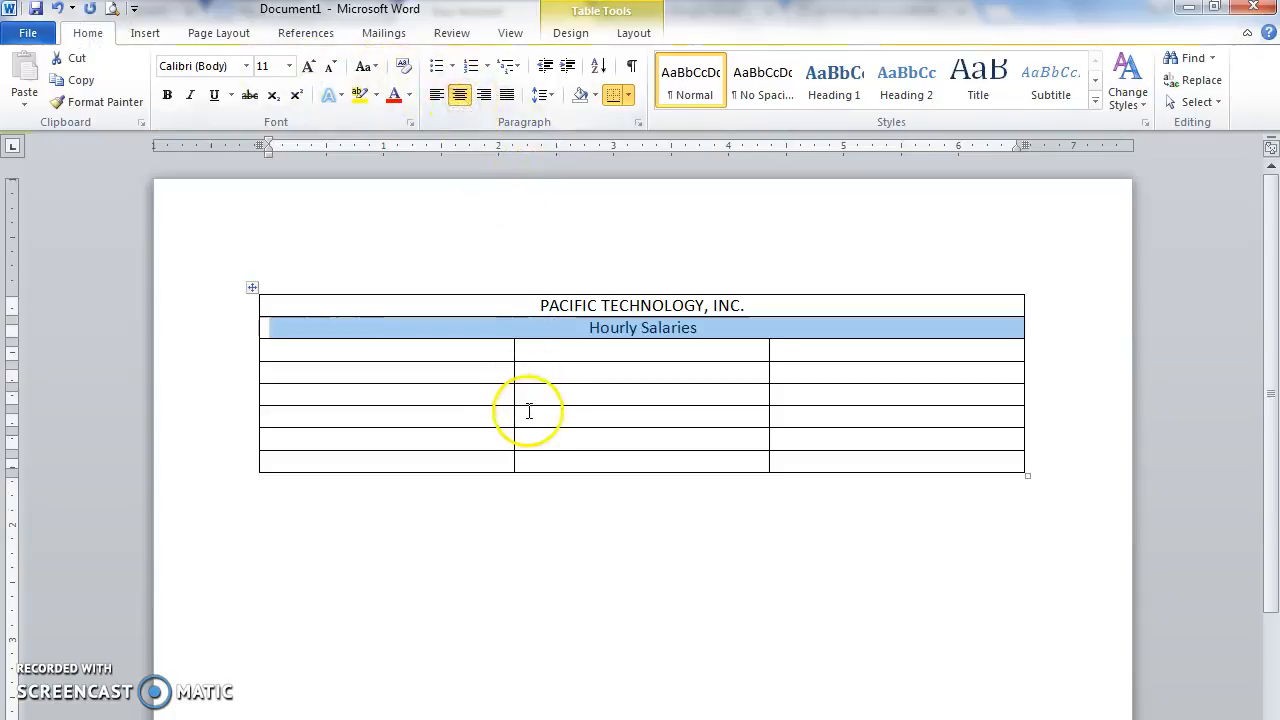
left_click(453, 351)
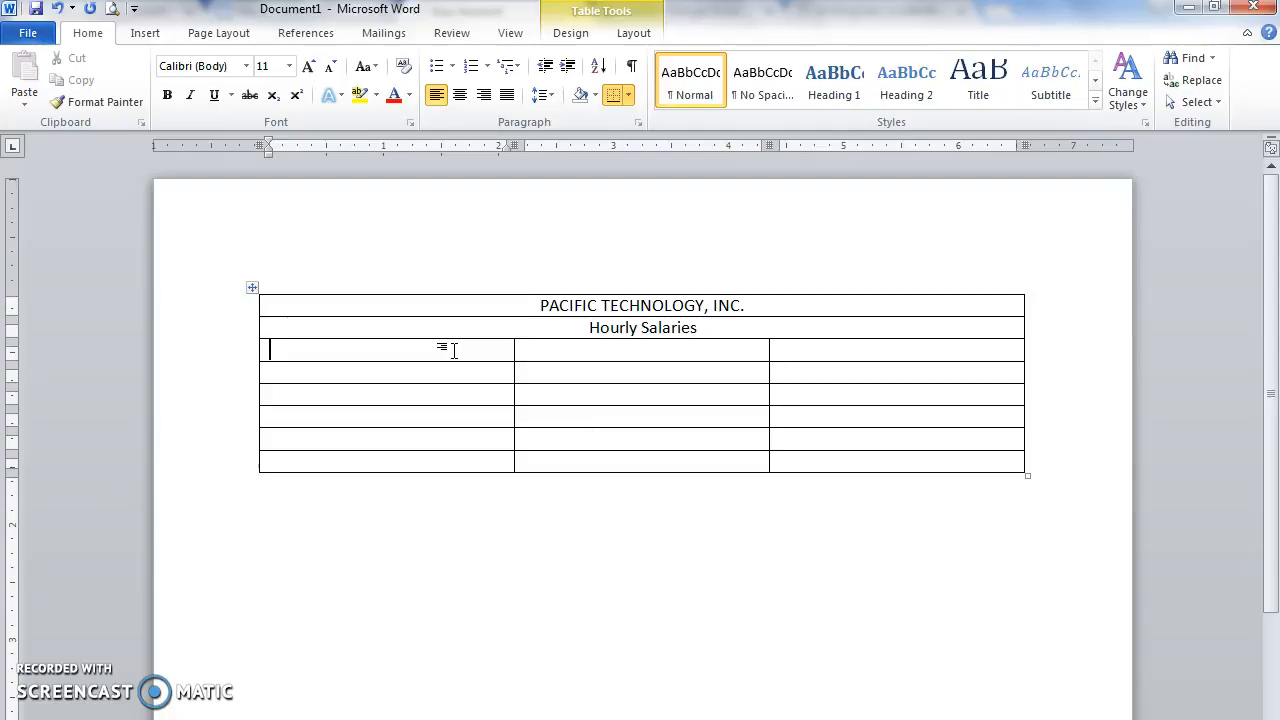
Step: Enter the first two employees: Accounting at $12.50 and Personnel at $10.75
type("Michael Wong")
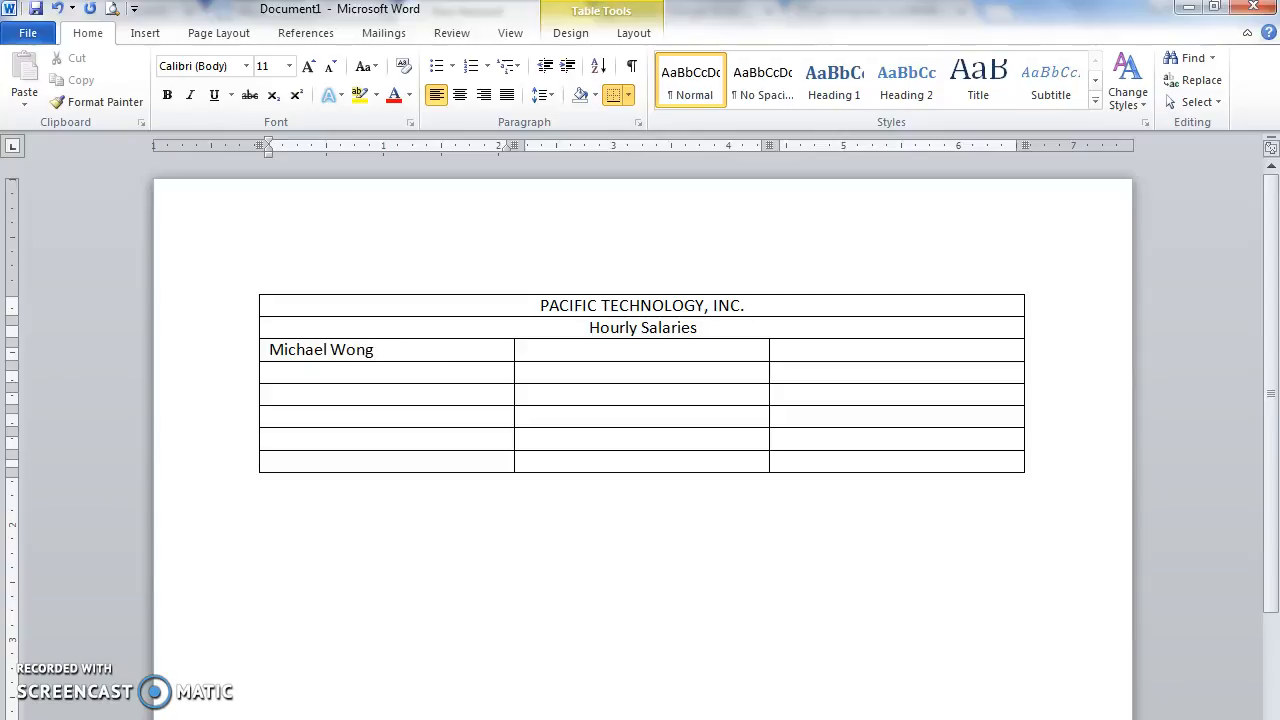
key("Tab")
type("Accou")
key("Tab")
type("$12.50")
key("Tab")
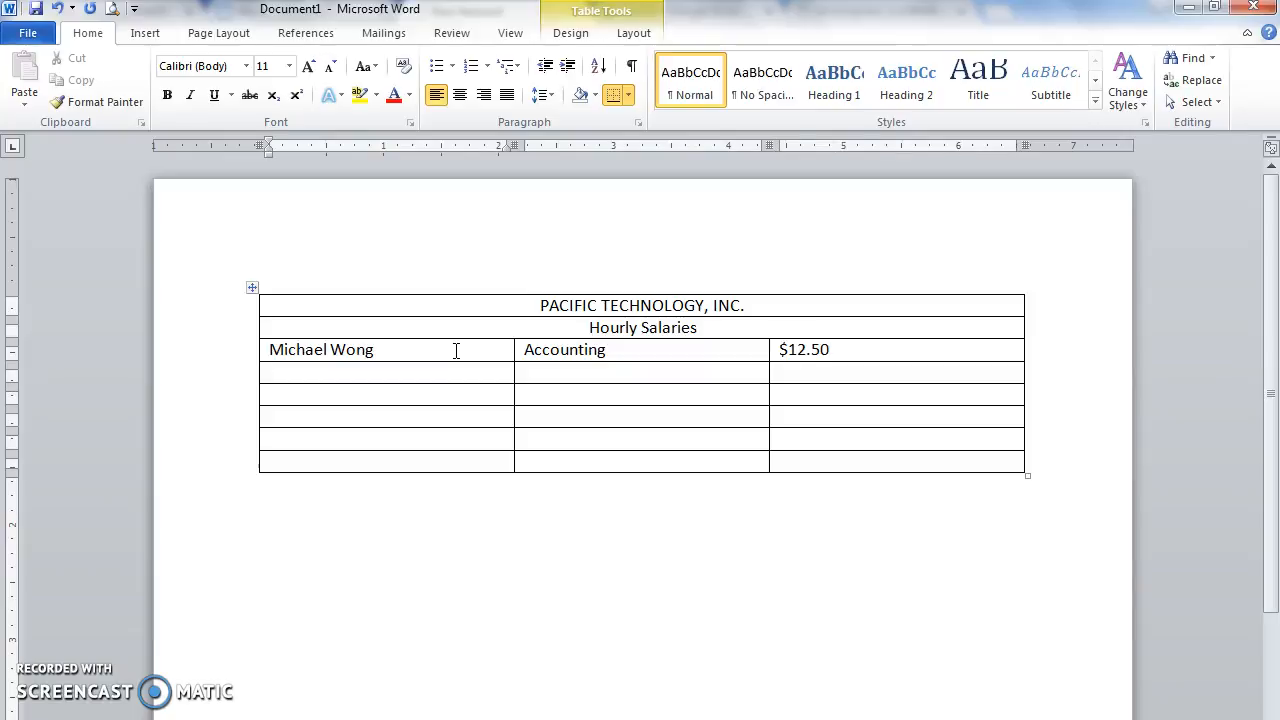
type("Linda Weinstein")
key("Tab")
type("Personnel")
key("Tab")
type("$10.75")
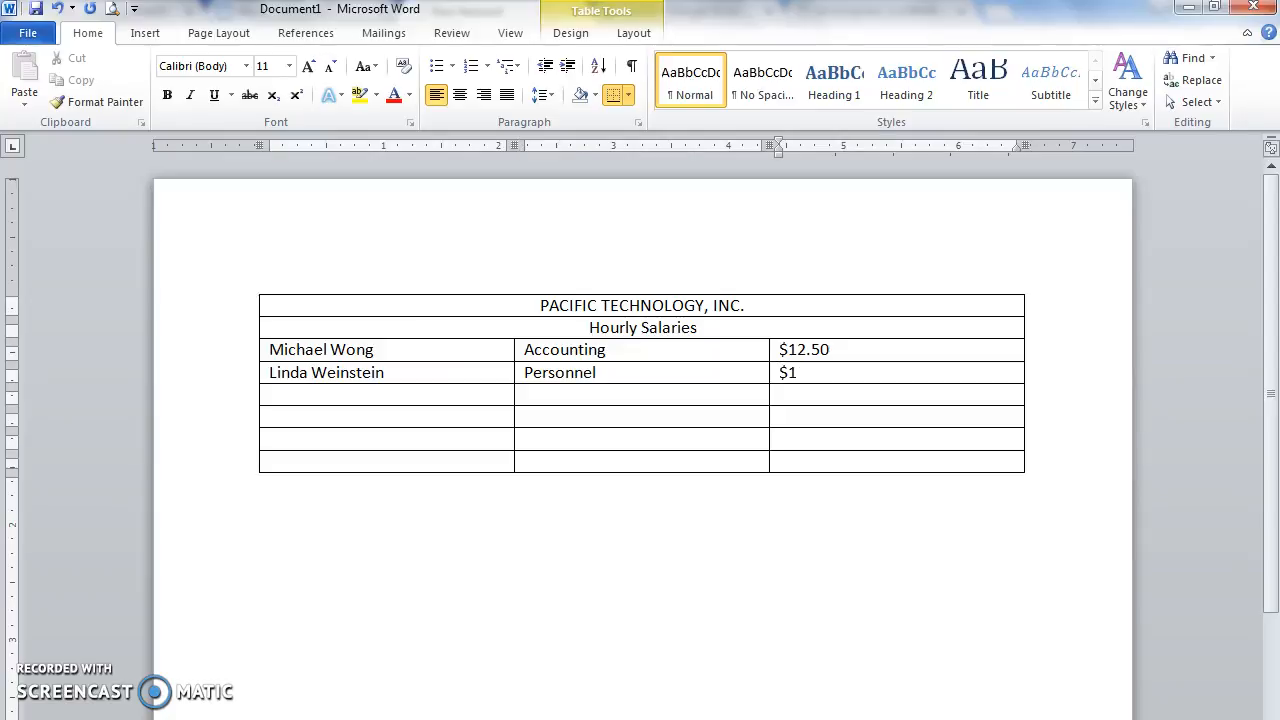
key("Tab")
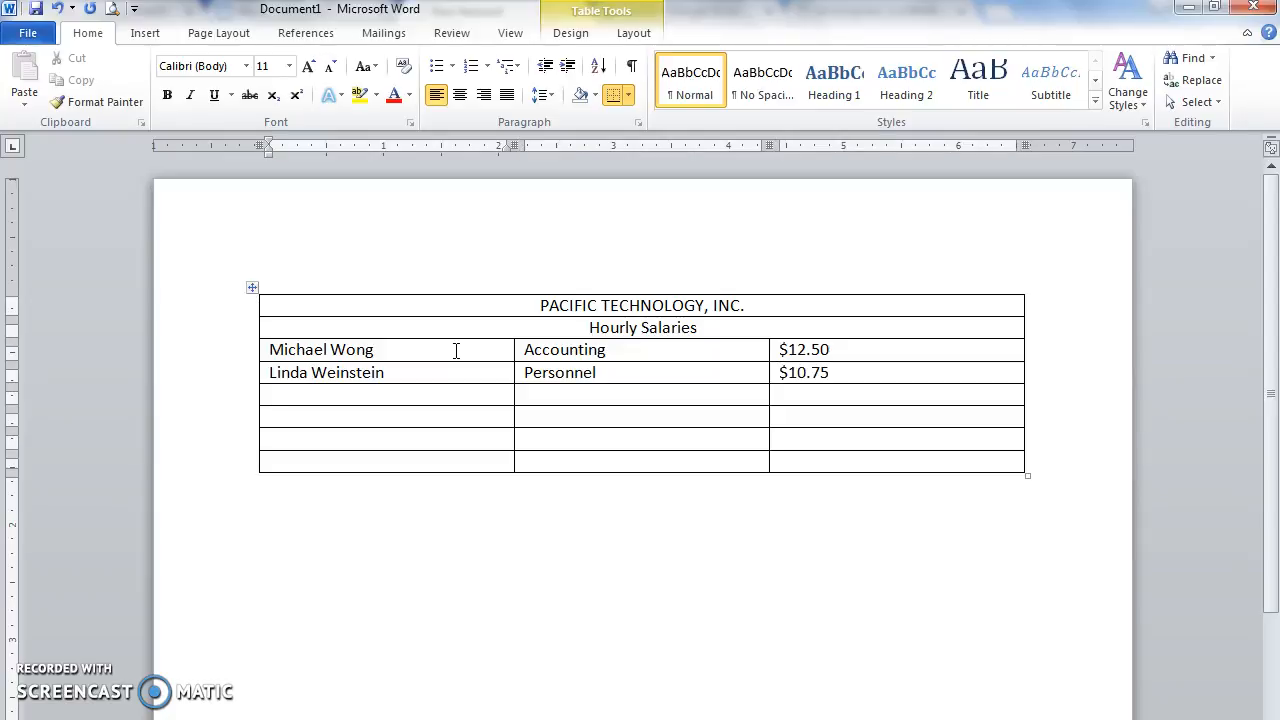
Step: Enter the third and fourth employees: Shipping at $8.50 and Accounting with their wage
type("Wyonna Bor")
key("BackSpace")
key("BackSpace")
key("Tab")
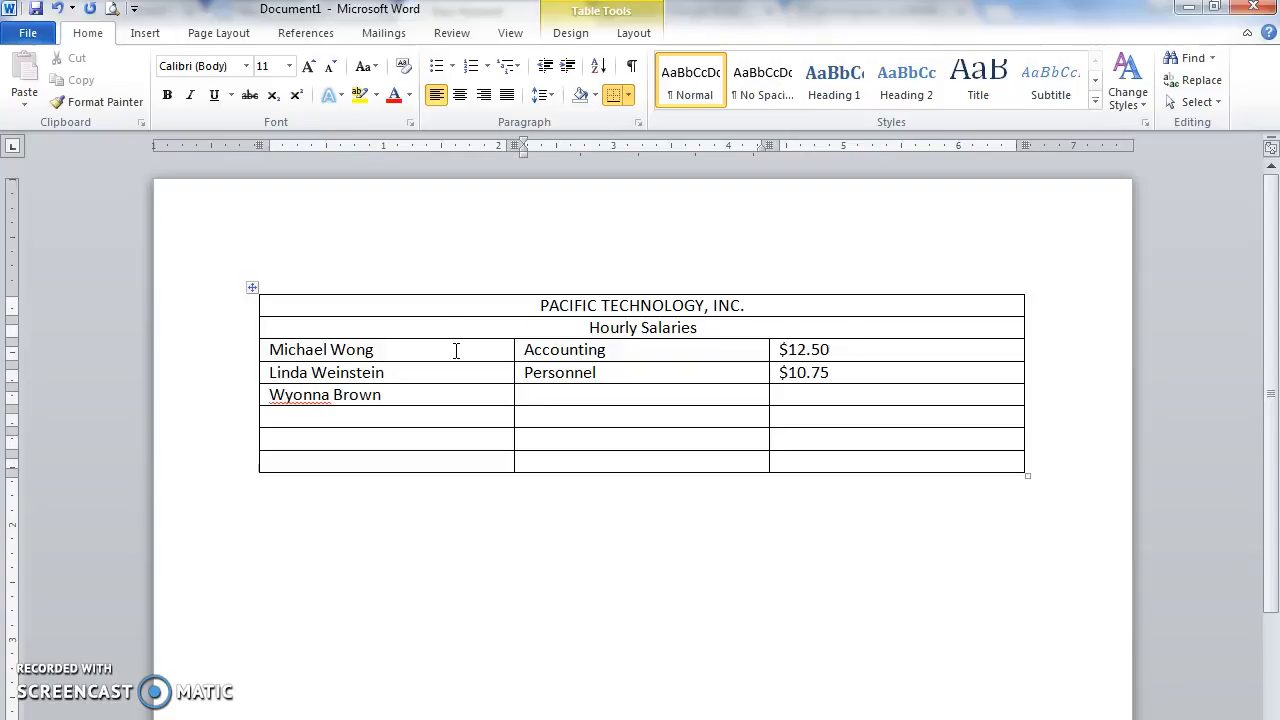
type("Shipping")
key("Tab")
type("$8.50")
key("Tab")
type("G")
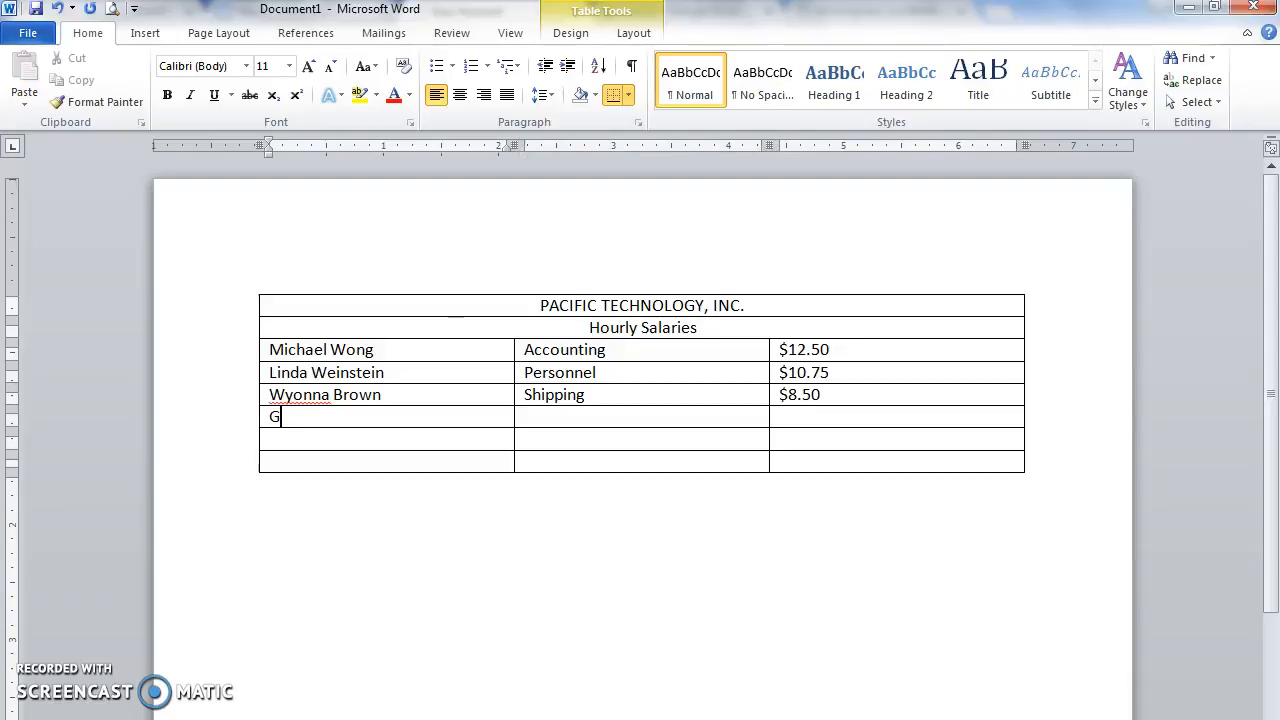
type("abrielle Maresco")
key("Tab")
type("Acco")
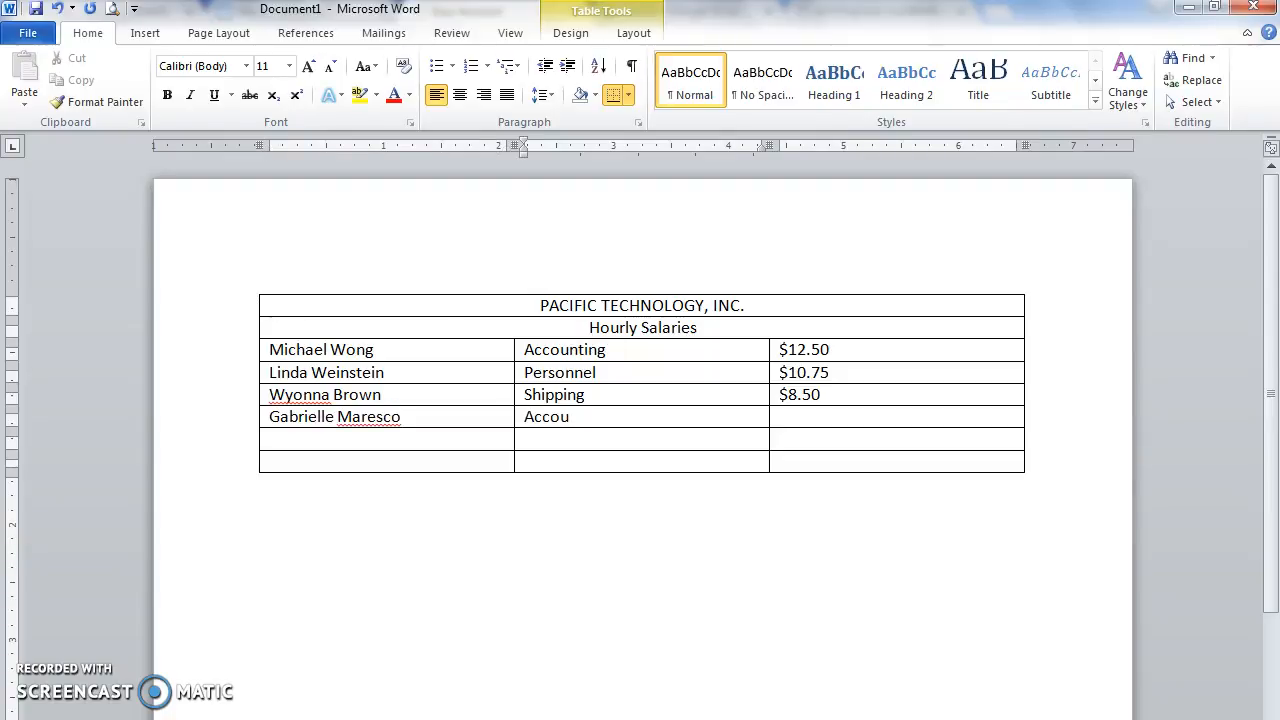
key("Tab")
type("$10")
Step: Enter the fifth employee's name, Personnel department and hourly wage
key("Tab")
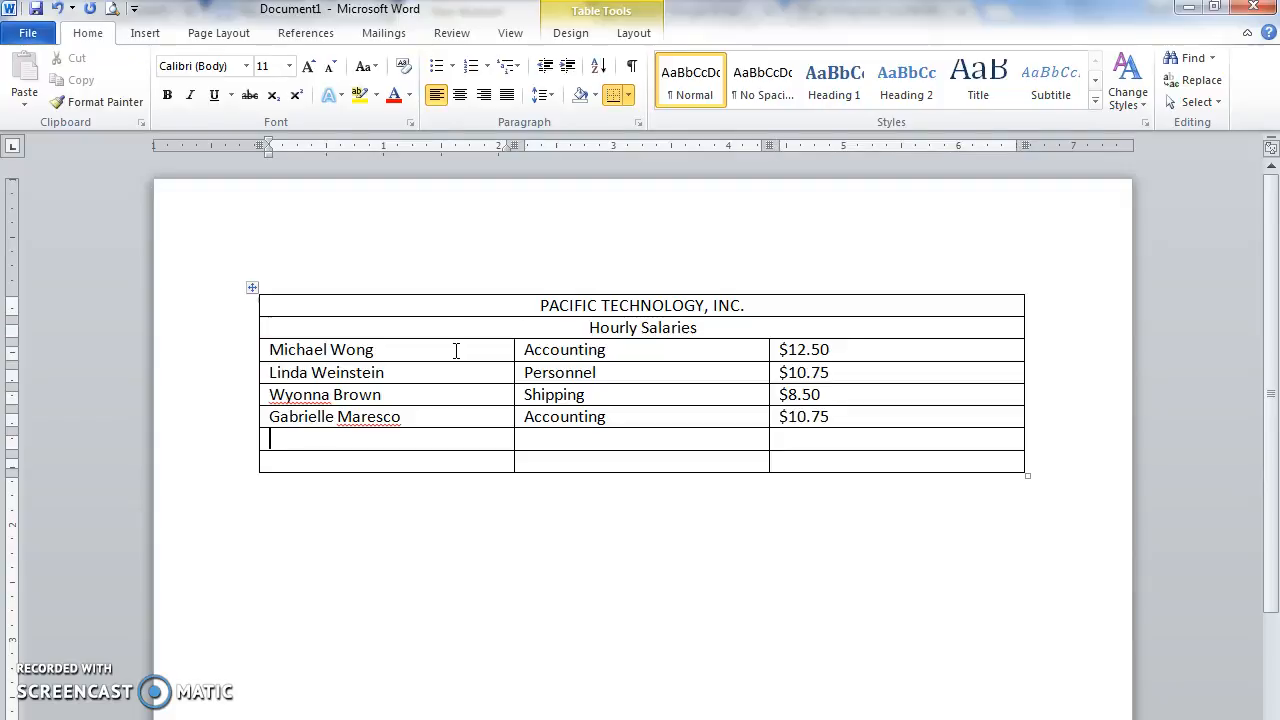
type("Andrew White")
key("Tab")
type("Personnel")
key("Tab")
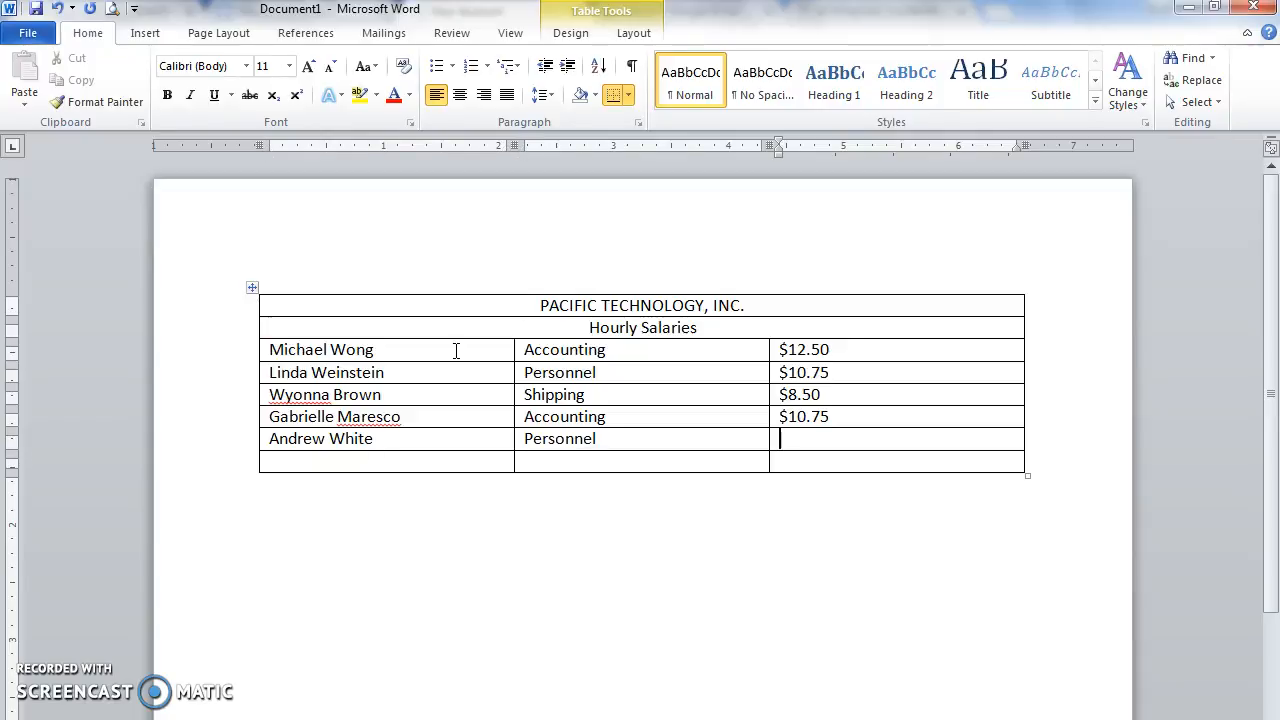
type("$8.50")
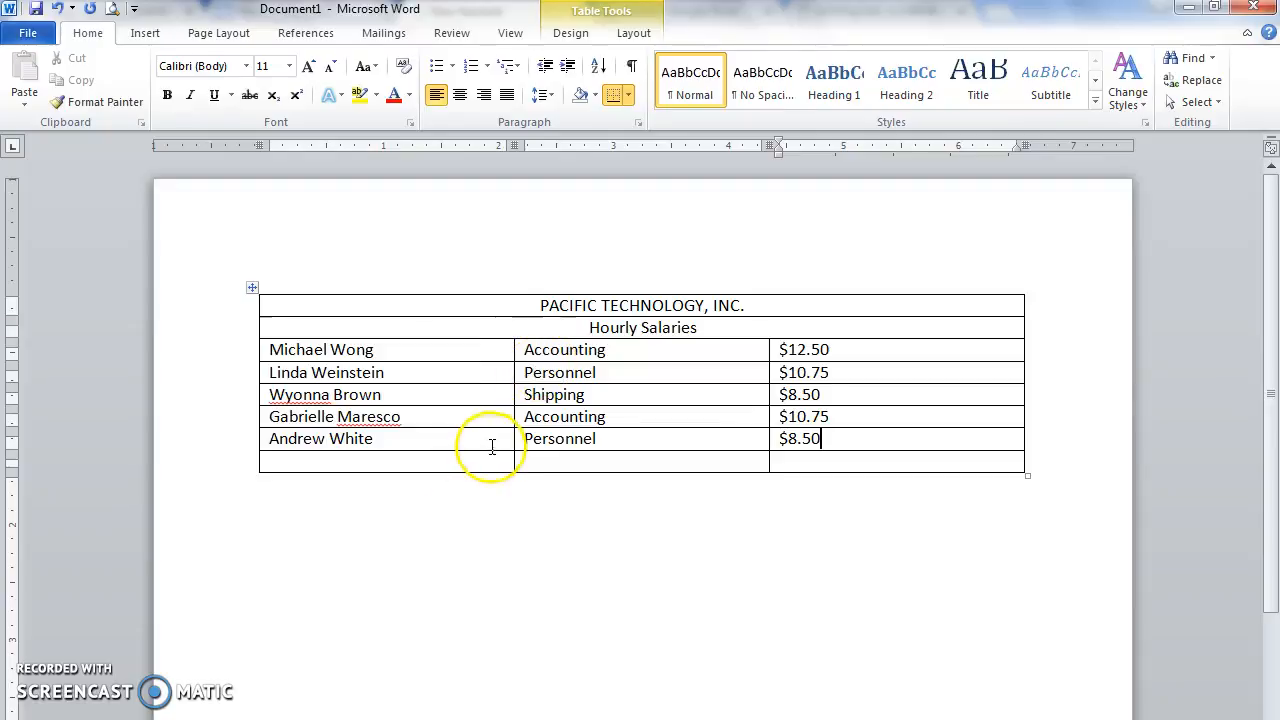
Step: Select the empty eighth row and remove it with Delete Rows
left_click(441, 461)
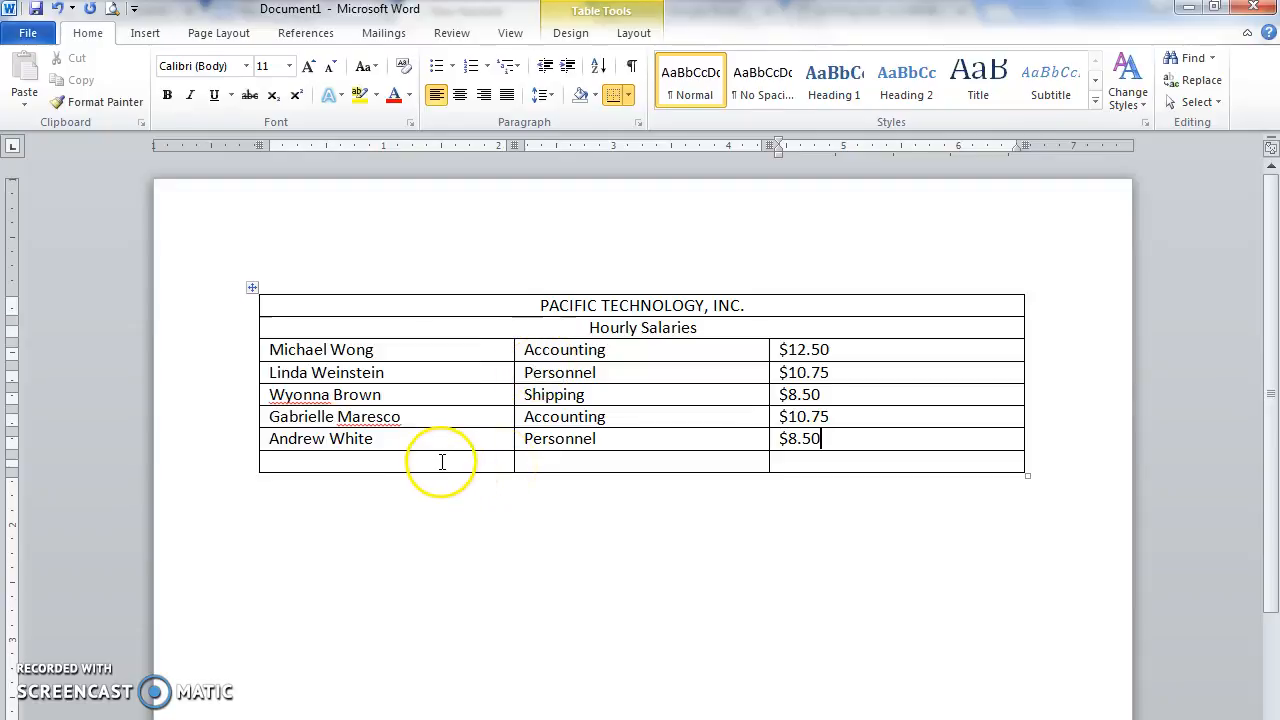
left_click(450, 465)
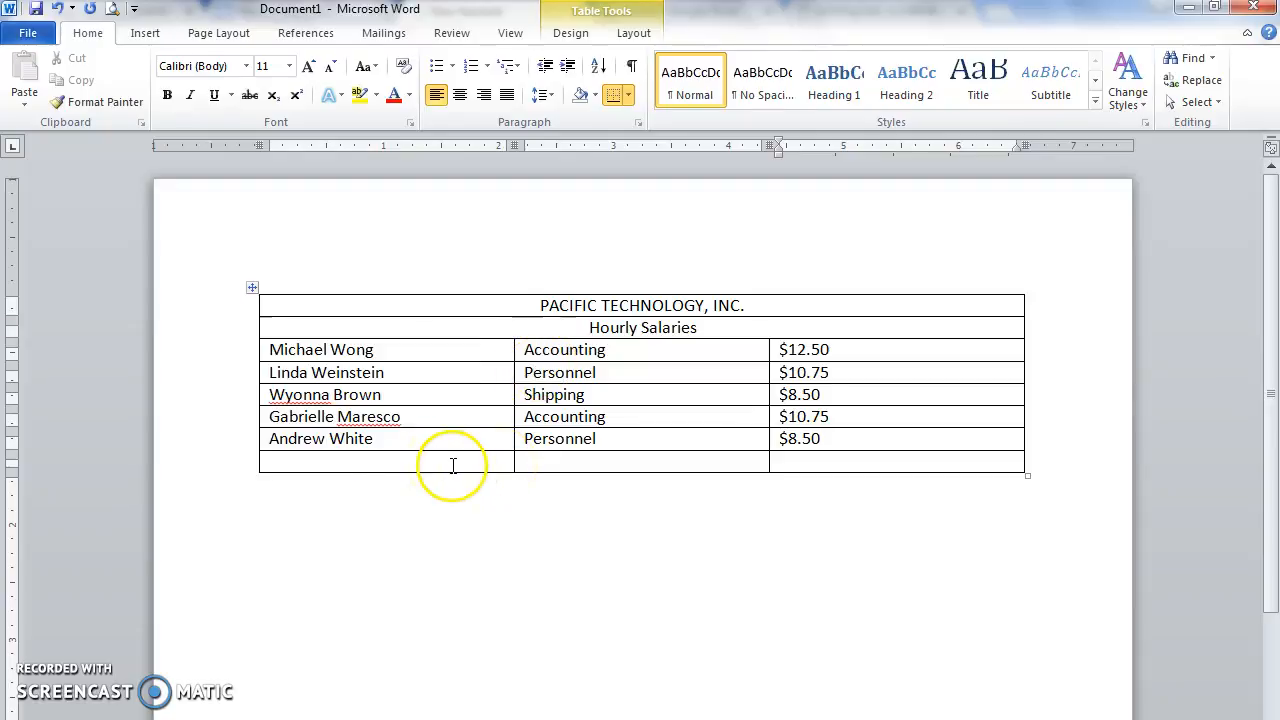
left_click(425, 456)
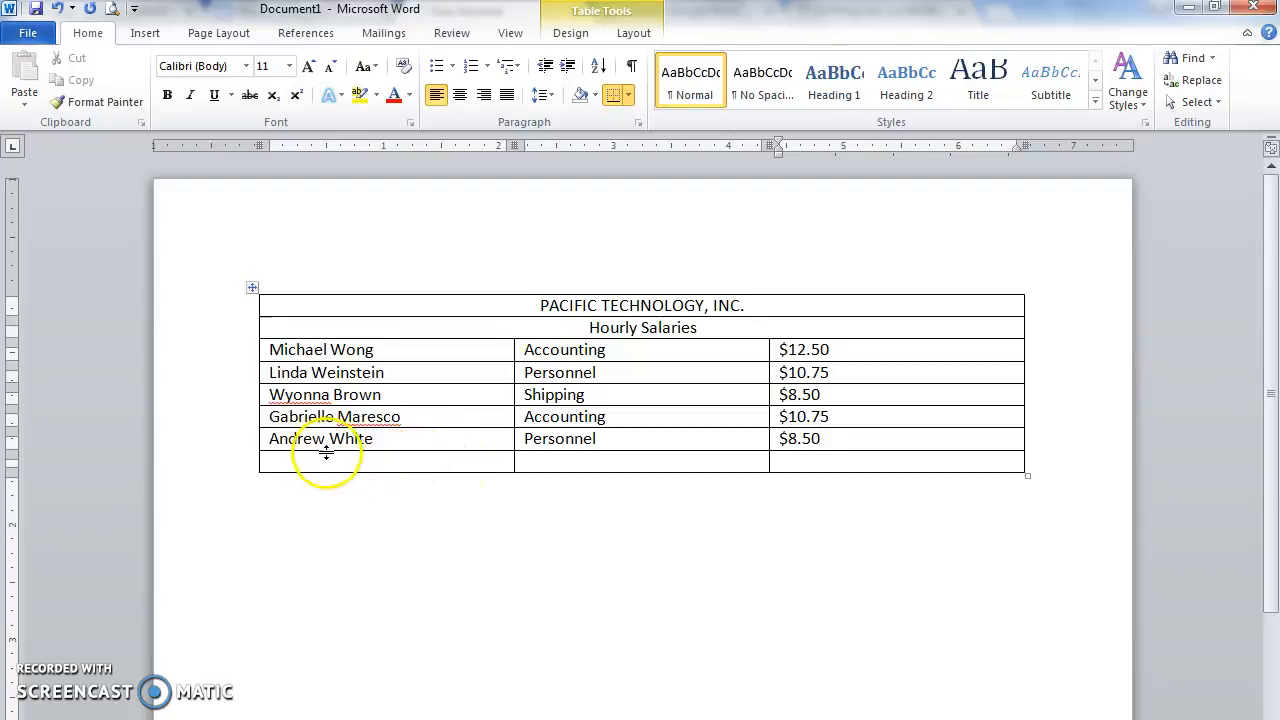
left_click(228, 470)
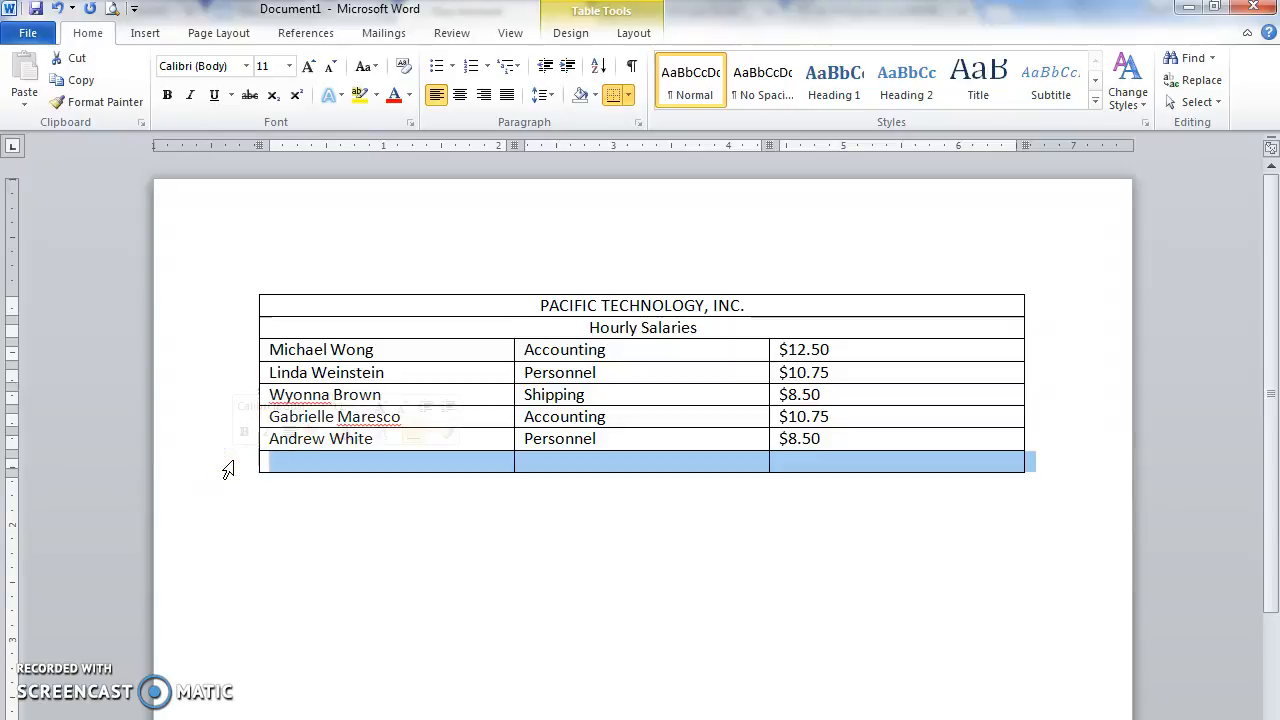
left_click(636, 34)
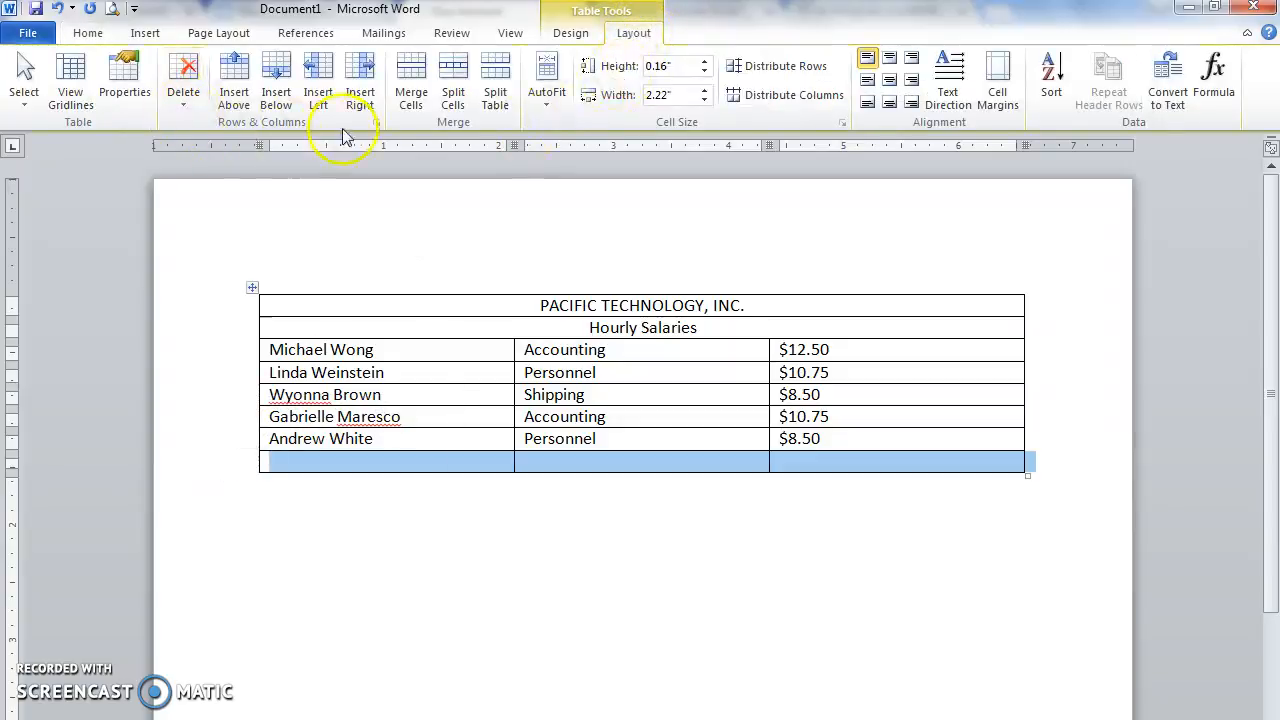
left_click(183, 106)
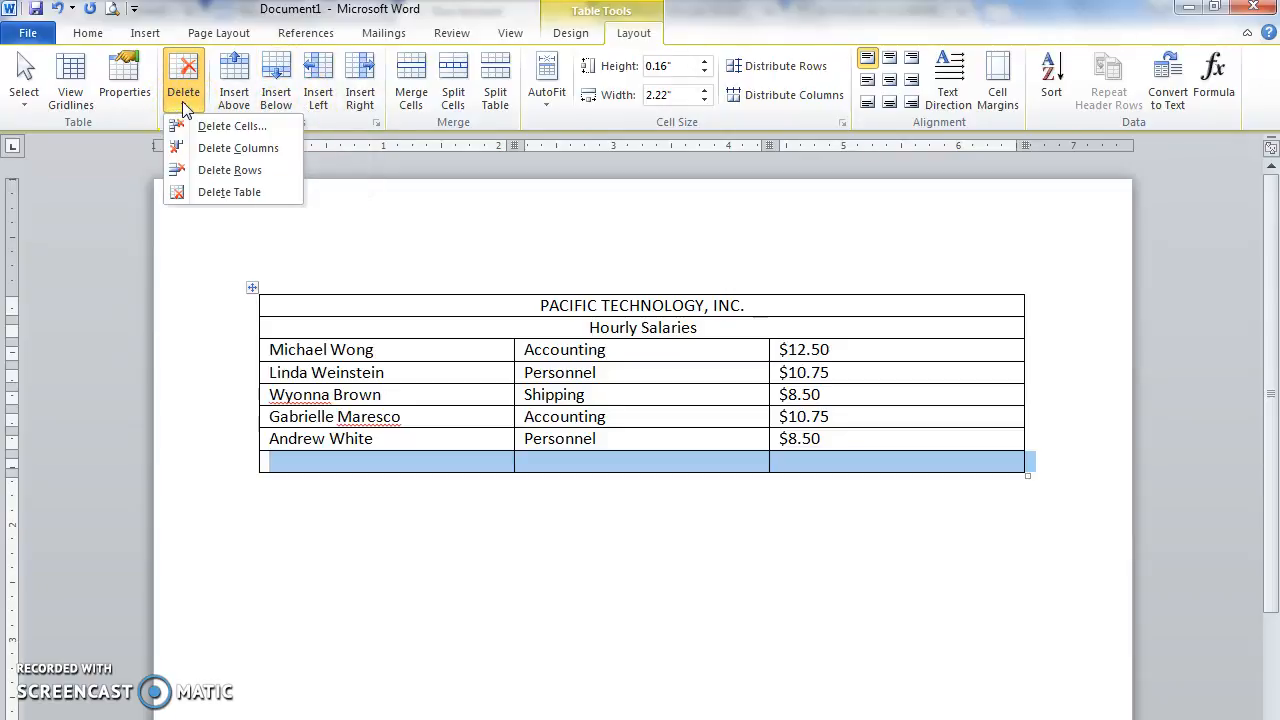
left_click(206, 178)
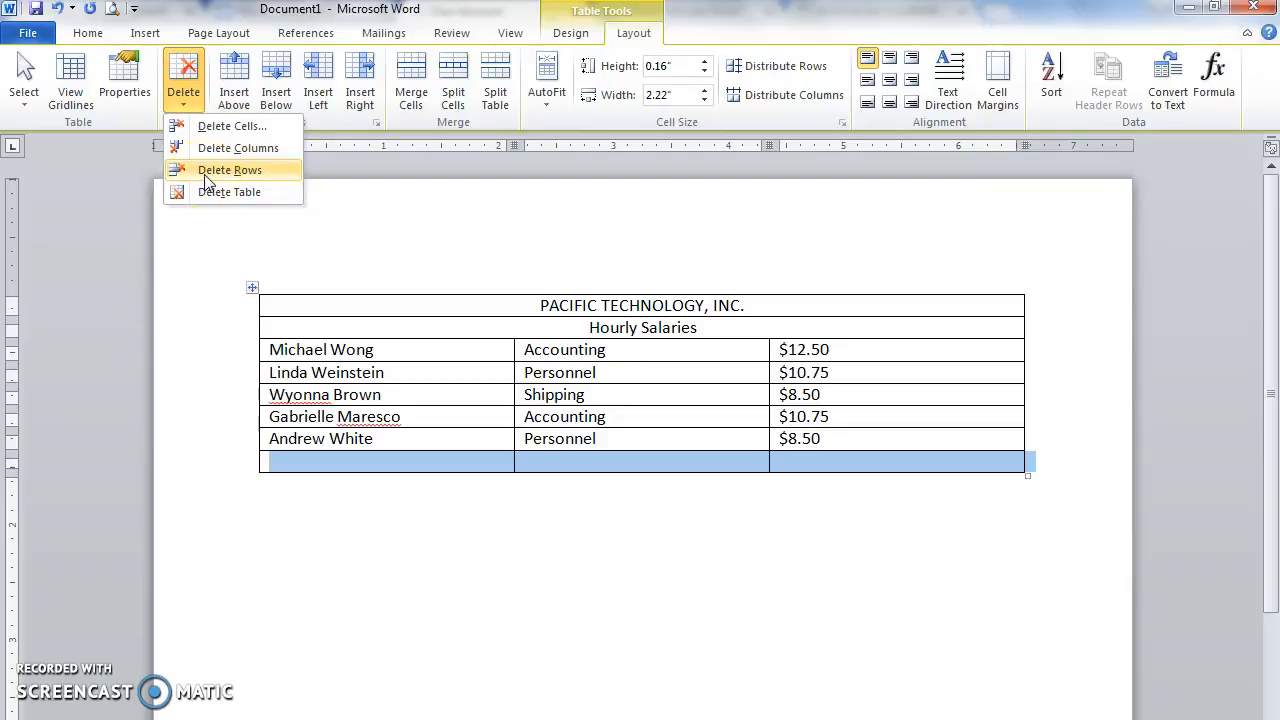
left_click(206, 176)
left_click(1007, 381)
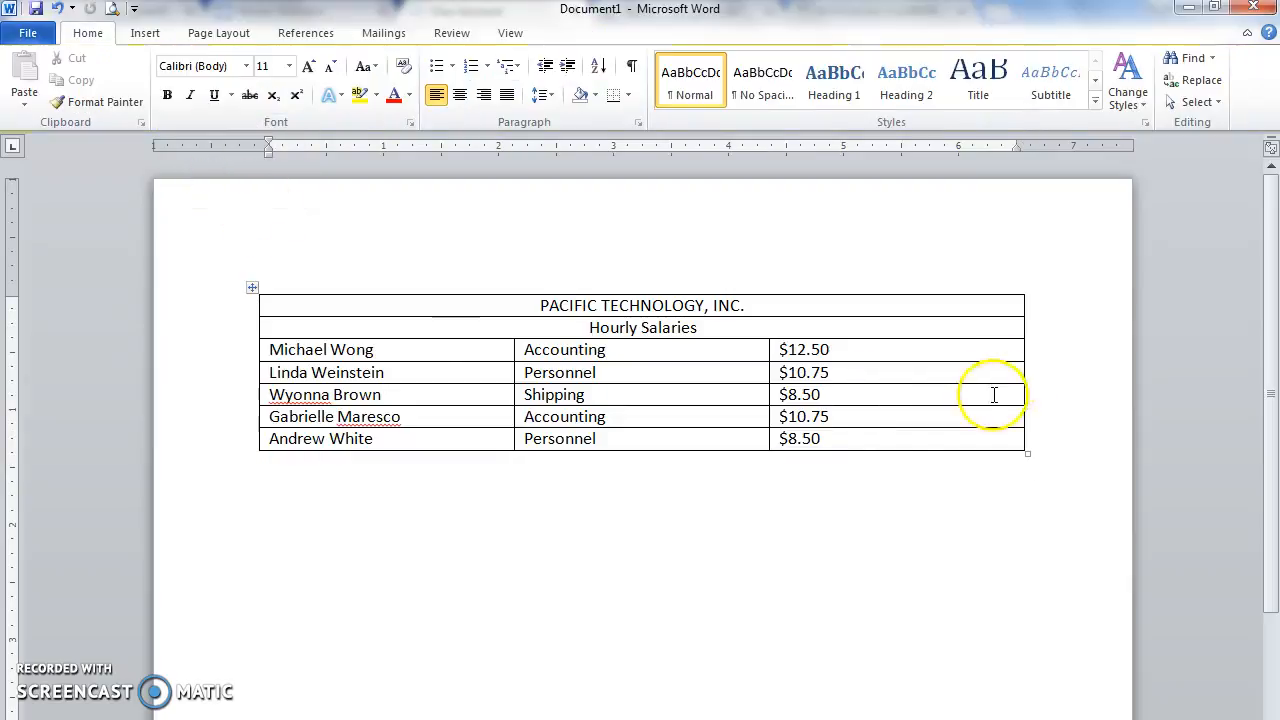
left_click(871, 437)
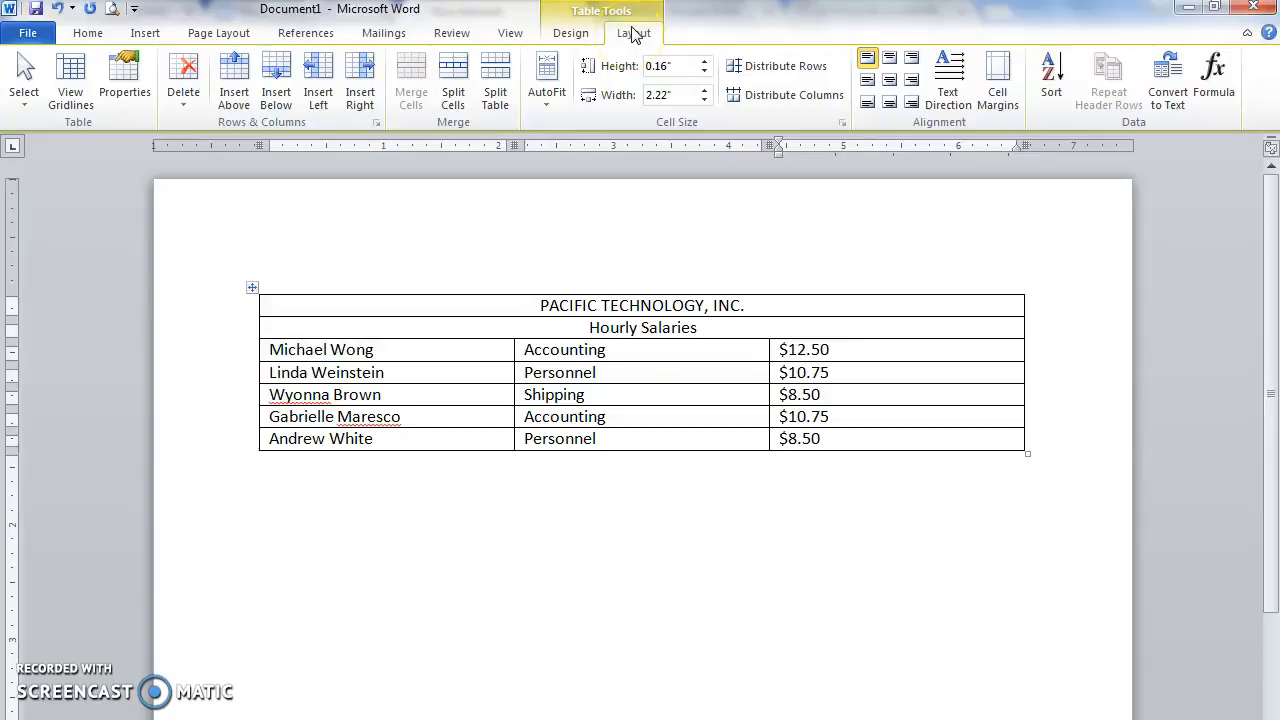
Step: AutoFit the name, department and wage columns to their contents
left_click(240, 108)
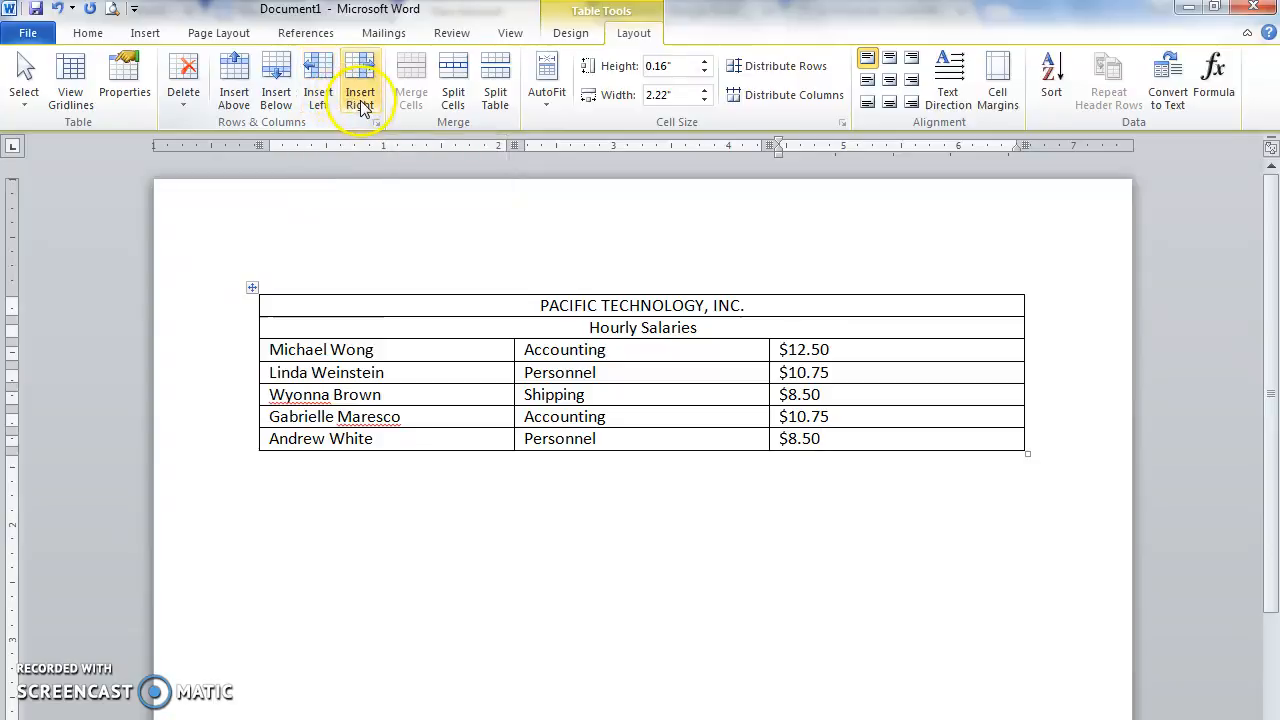
left_click(767, 536)
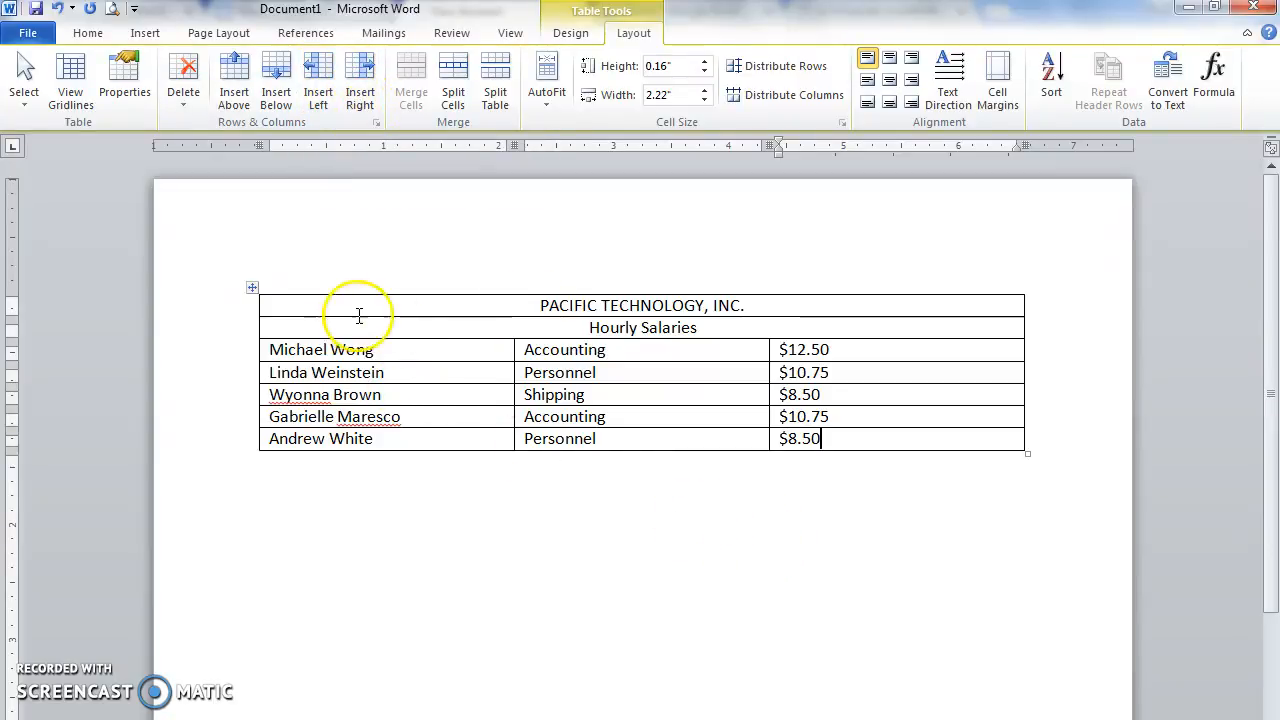
double_click(514, 348)
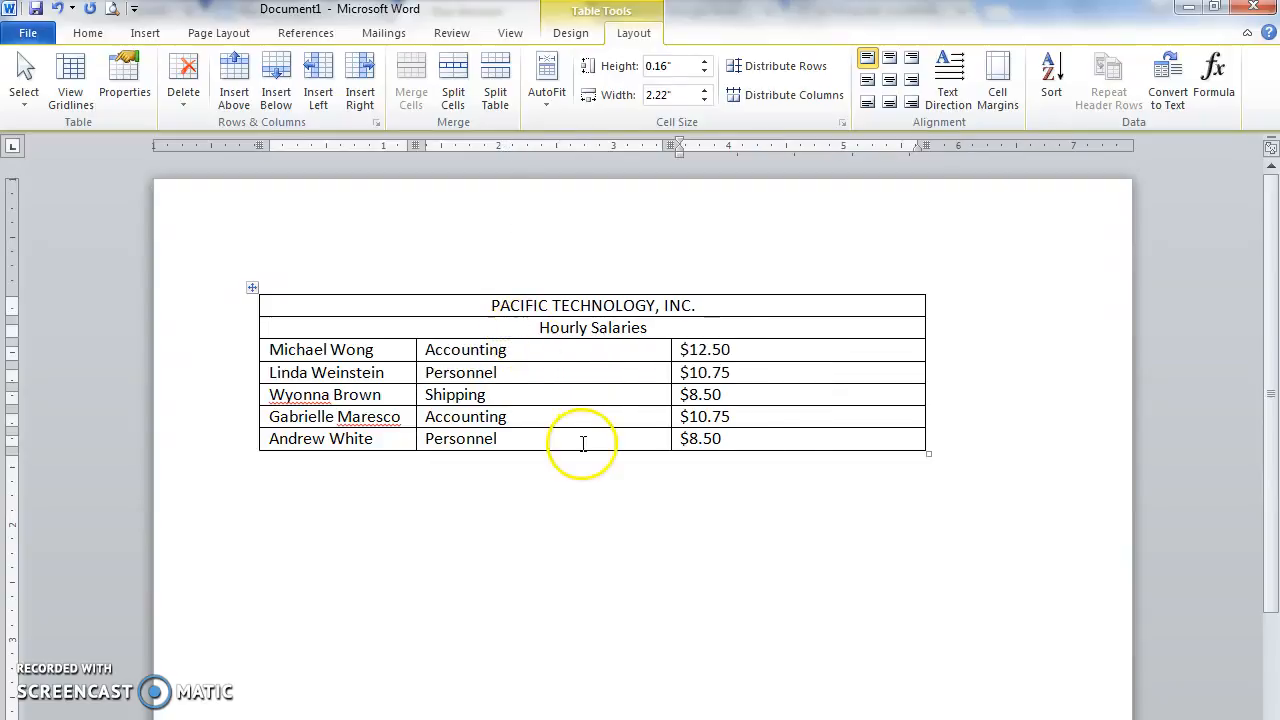
double_click(671, 350)
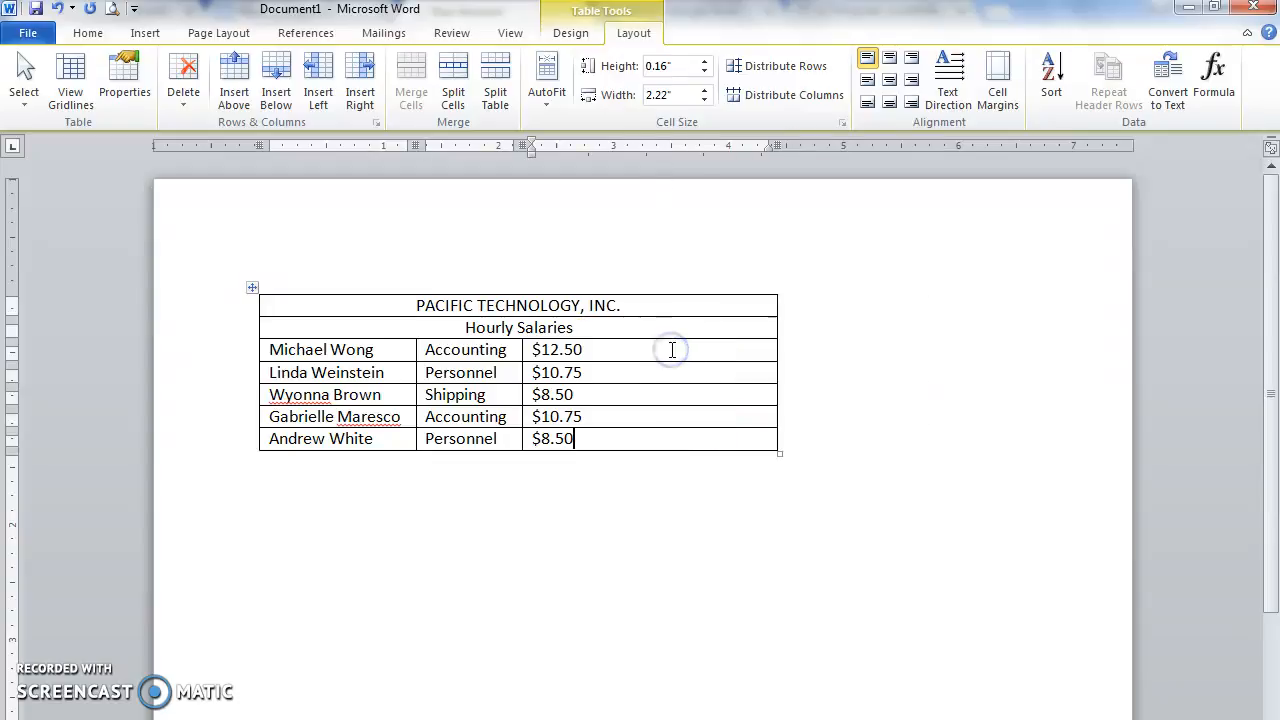
double_click(776, 348)
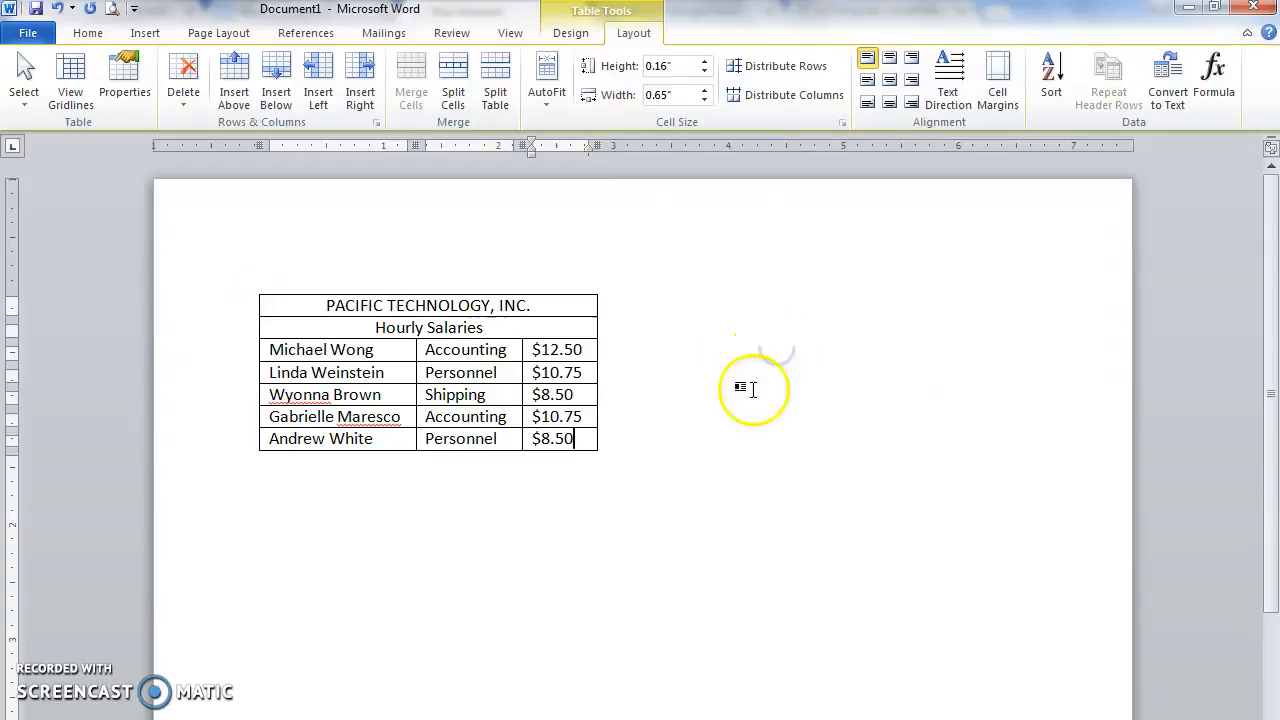